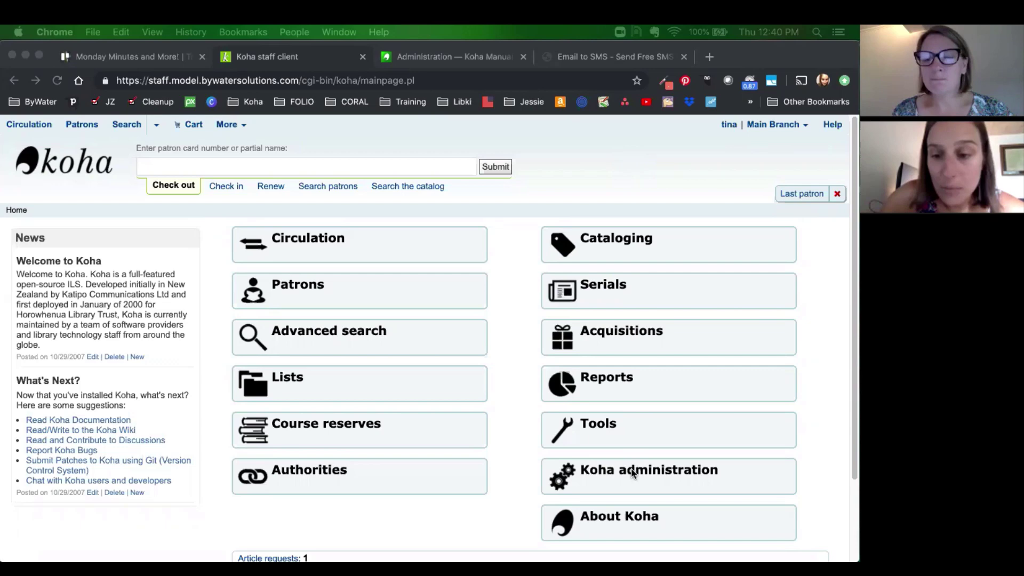
- Bring the browser window with the Koha staff client into focus
{"action": "key", "text": "super+Tab"}
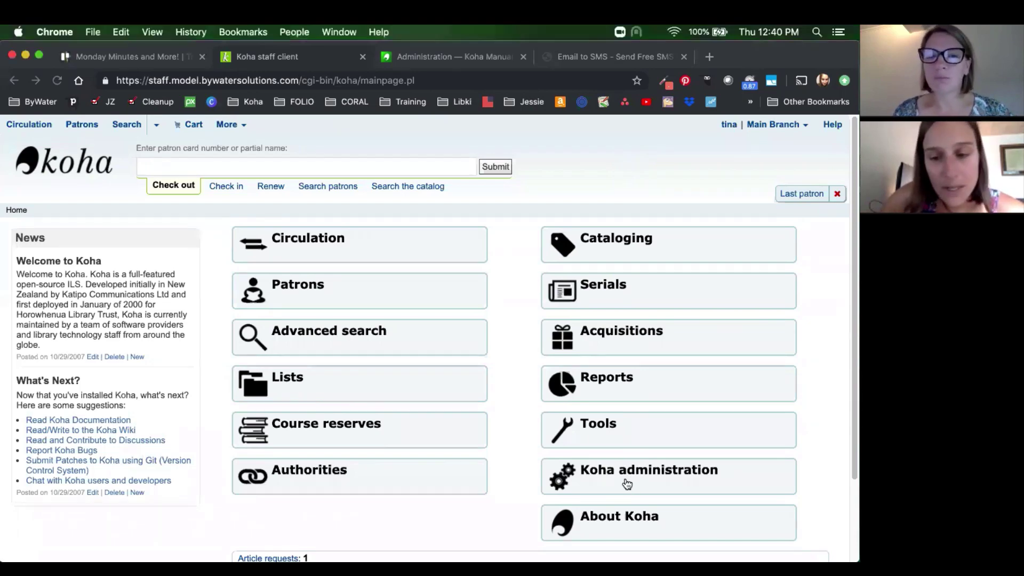
- Search the system preferences for 'sms' and confirm SMSSendDriver is set to Email
{"action": "left_click", "coordinate": [657, 484]}
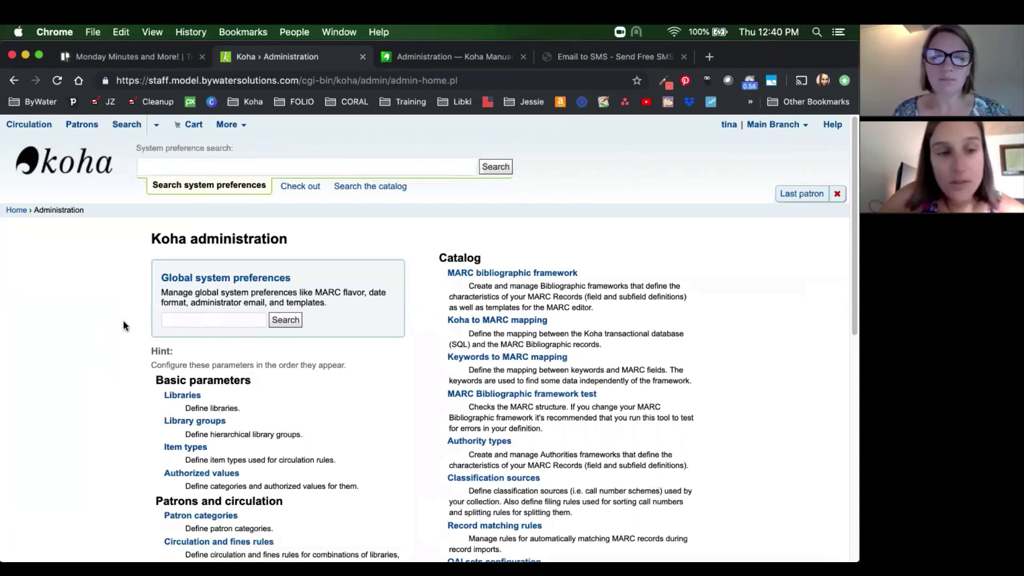
{"action": "left_click", "coordinate": [215, 319]}
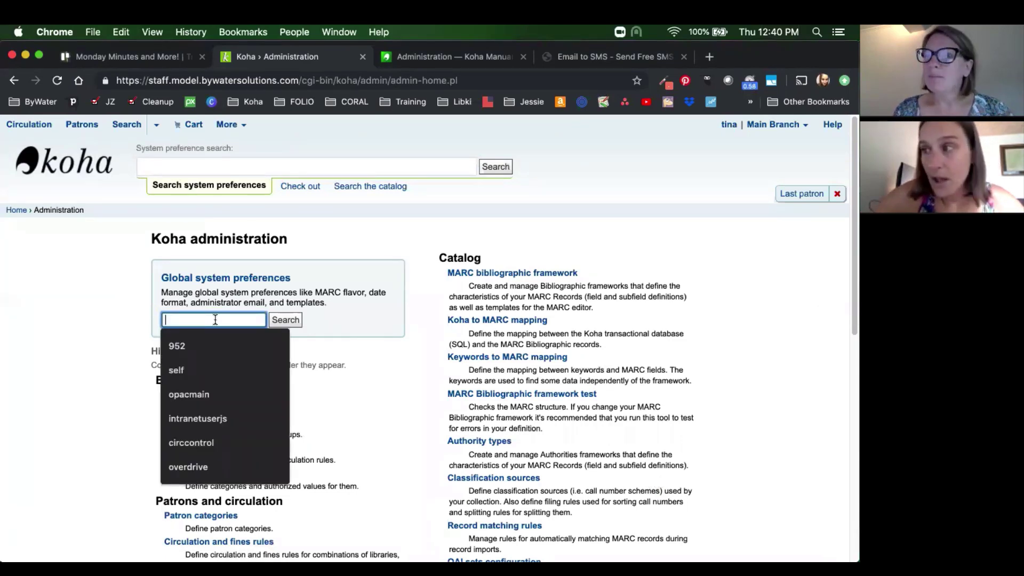
{"action": "type", "text": "sms"}
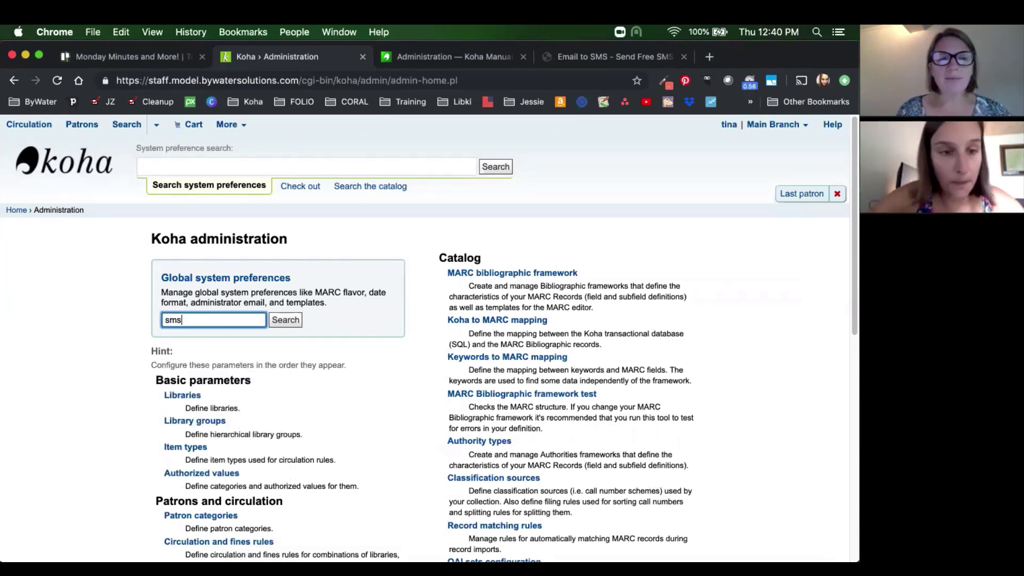
{"action": "key", "text": "Return"}
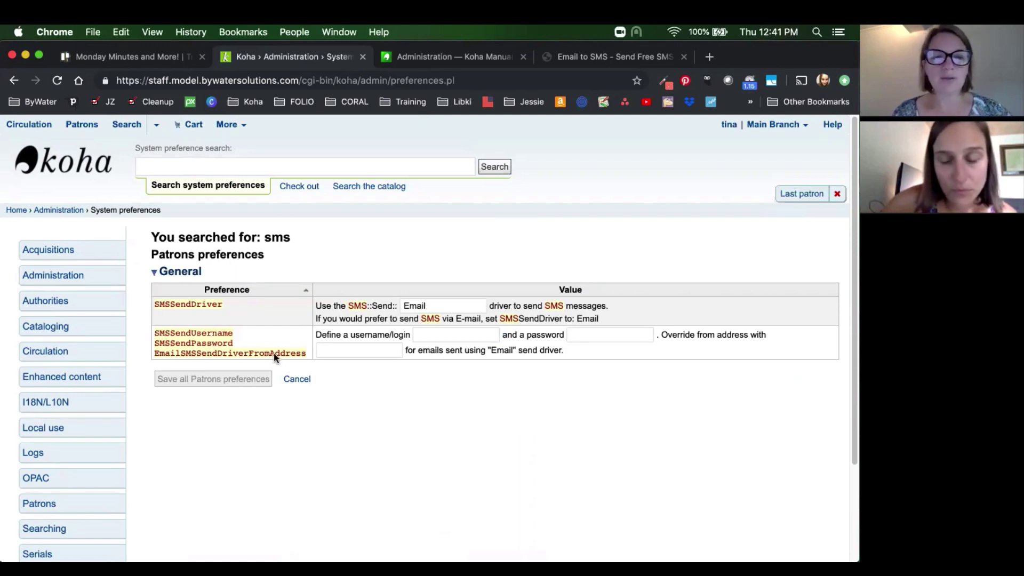
{"action": "double_click", "coordinate": [408, 303]}
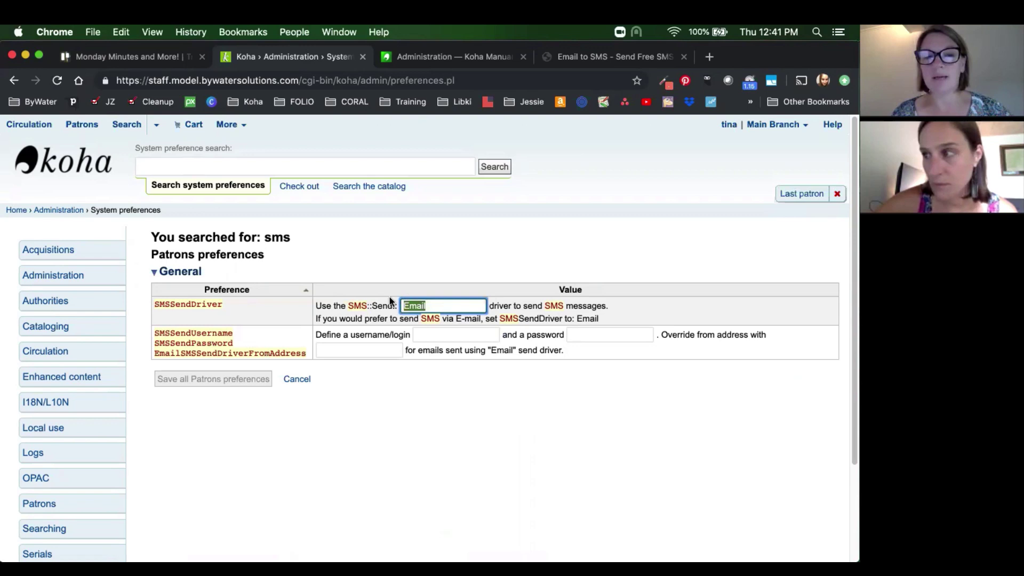
{"action": "left_click", "coordinate": [472, 300]}
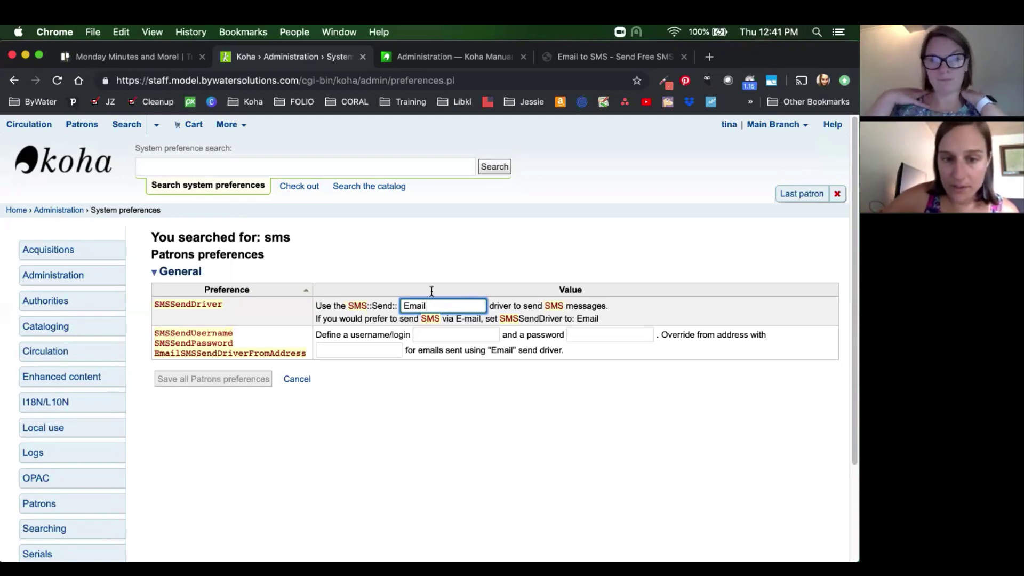
- Go back to Administration and open SMS cellular providers under Additional parameters
{"action": "left_click", "coordinate": [63, 210]}
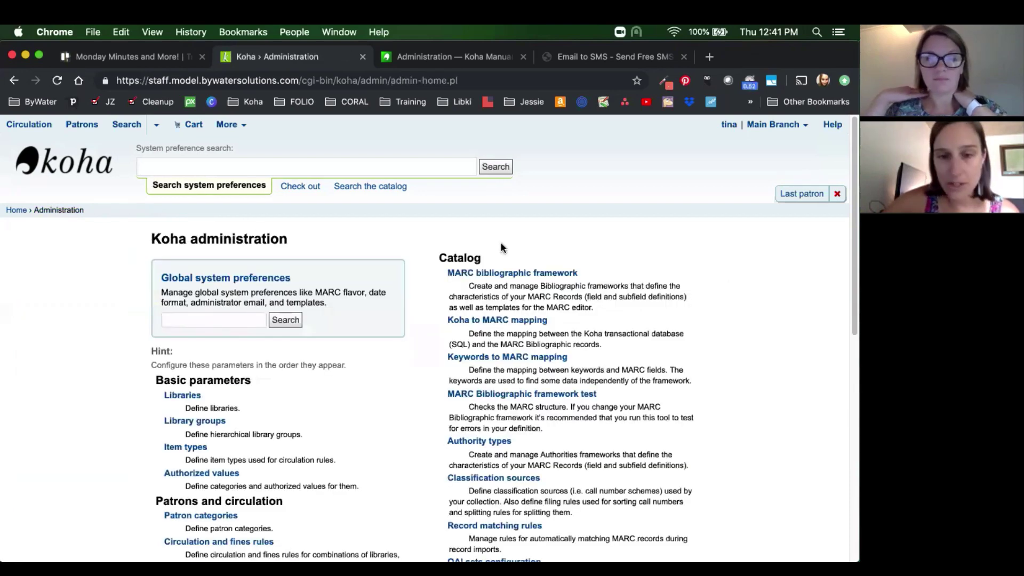
{"action": "scroll", "coordinate": [736, 299], "scroll_direction": "down", "scroll_amount": 5}
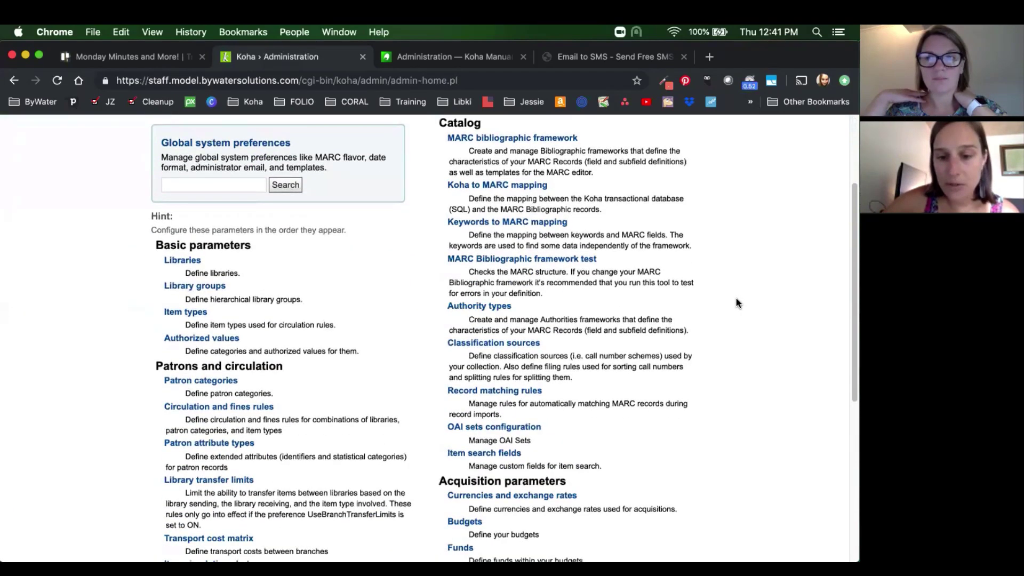
{"action": "scroll", "coordinate": [736, 301], "scroll_direction": "down", "scroll_amount": 10}
{"action": "left_click_drag", "start_coordinate": [436, 346], "coordinate": [566, 352]}
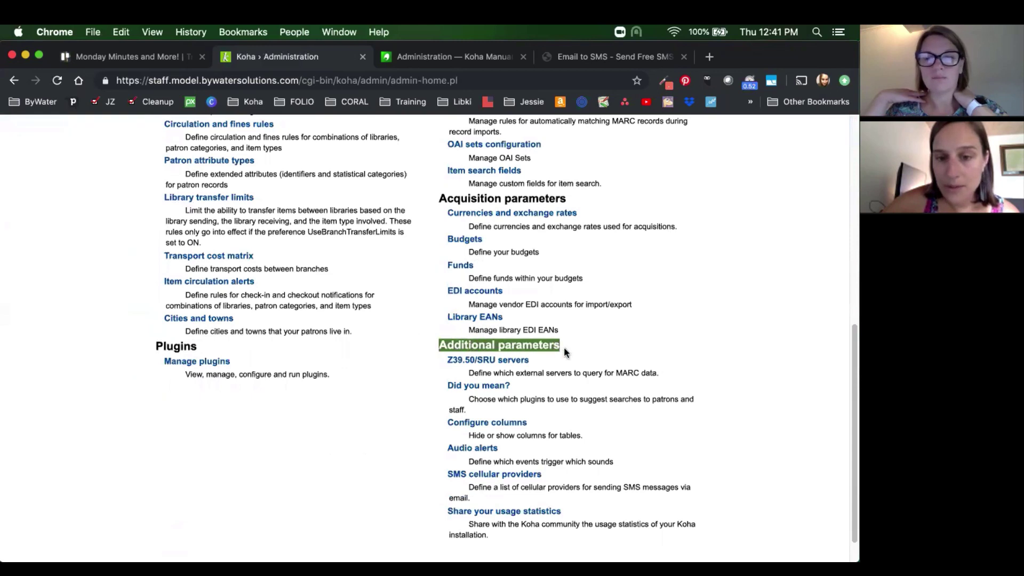
{"action": "left_click", "coordinate": [536, 475]}
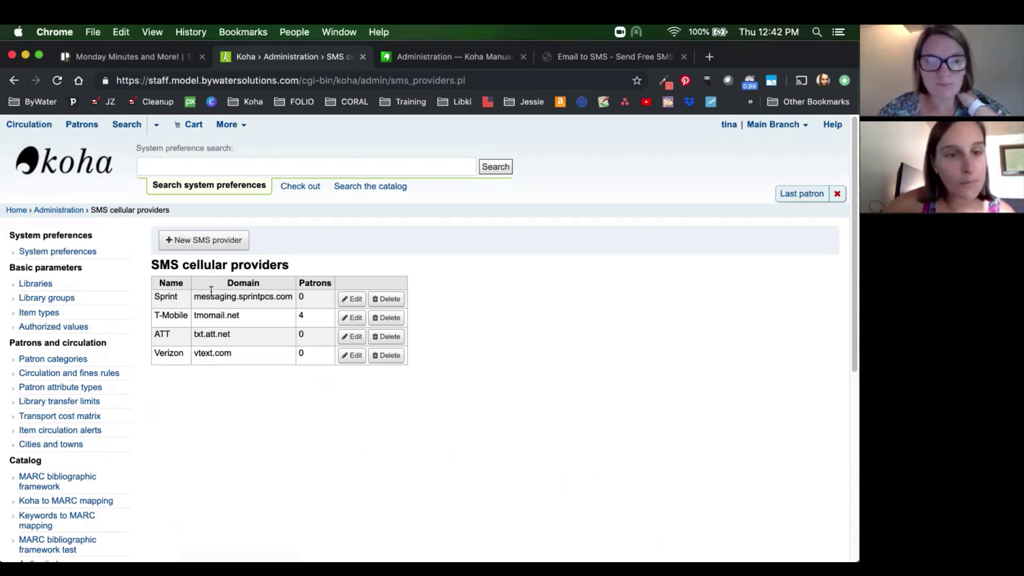
{"action": "left_click", "coordinate": [199, 240]}
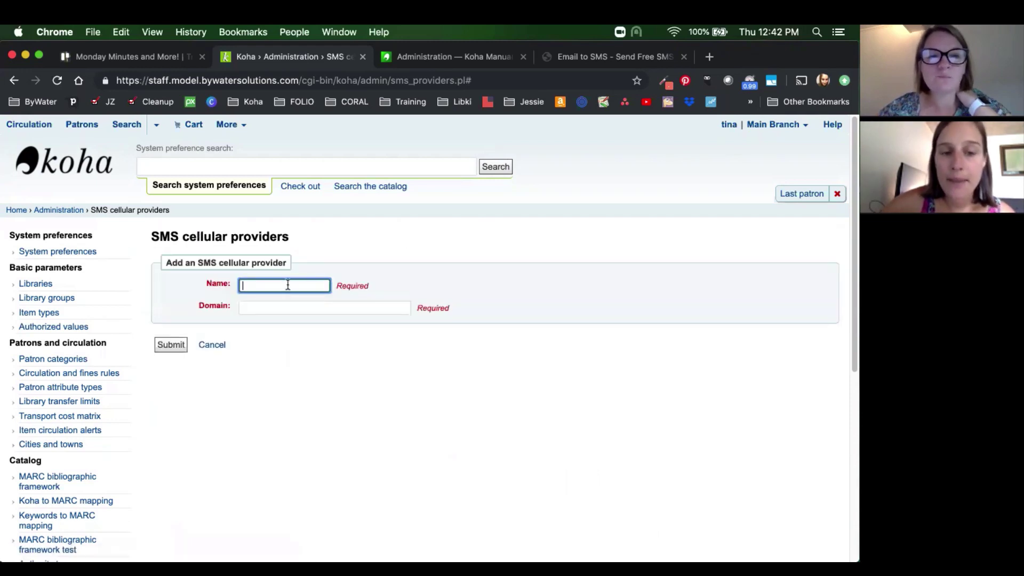
{"action": "left_click", "coordinate": [214, 345]}
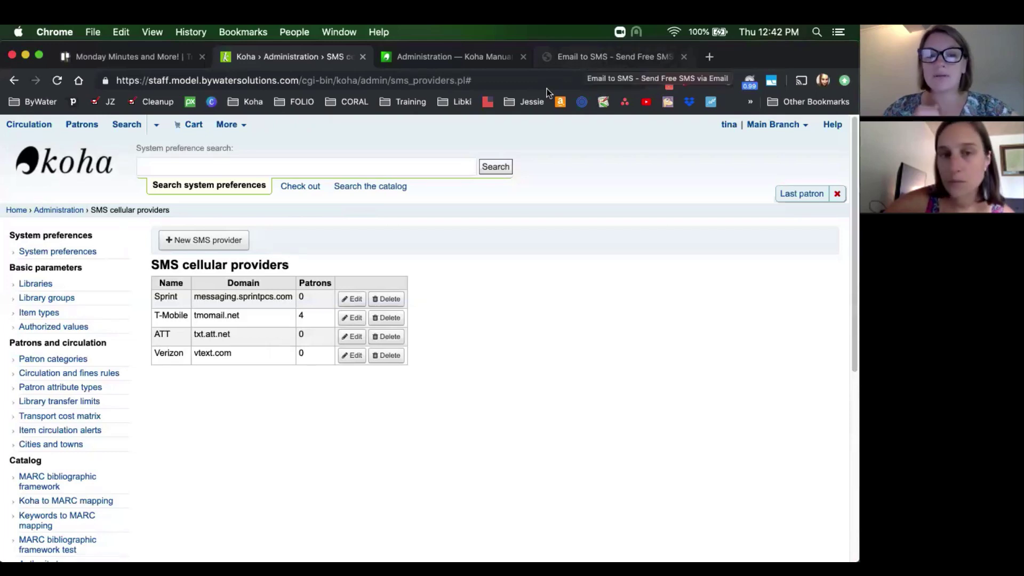
- Switch to the Koha Manual's SMS cellular providers section with its US carrier gateway table
{"action": "left_click", "coordinate": [420, 57]}
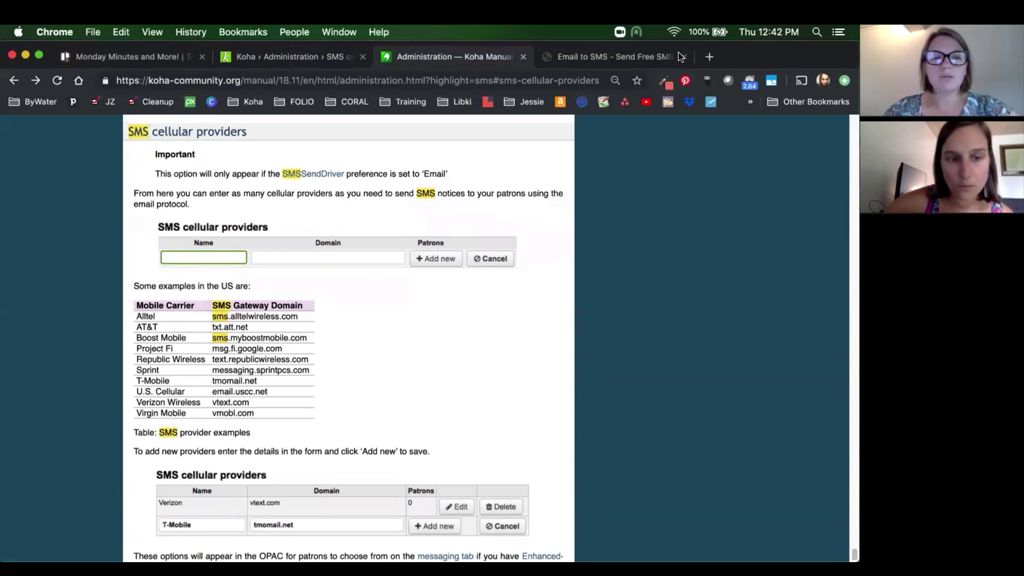
- Look up the at&t carrier on email2sms.info, finding the page.att.net gateway, then return to Koha
{"action": "left_click", "coordinate": [590, 60]}
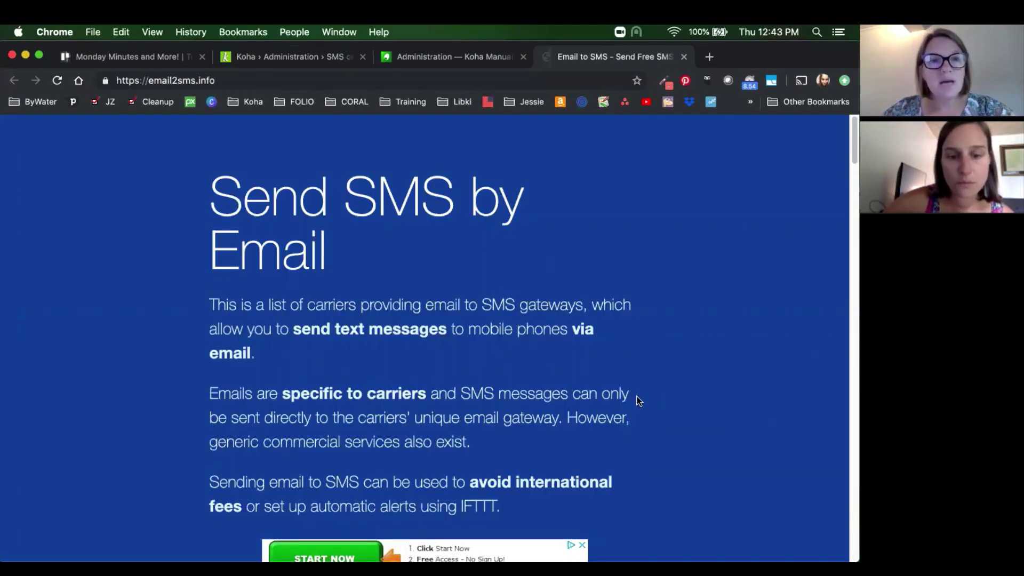
{"action": "scroll", "coordinate": [638, 399], "scroll_direction": "down", "scroll_amount": 4}
{"action": "scroll", "coordinate": [638, 399], "scroll_direction": "down", "scroll_amount": 9}
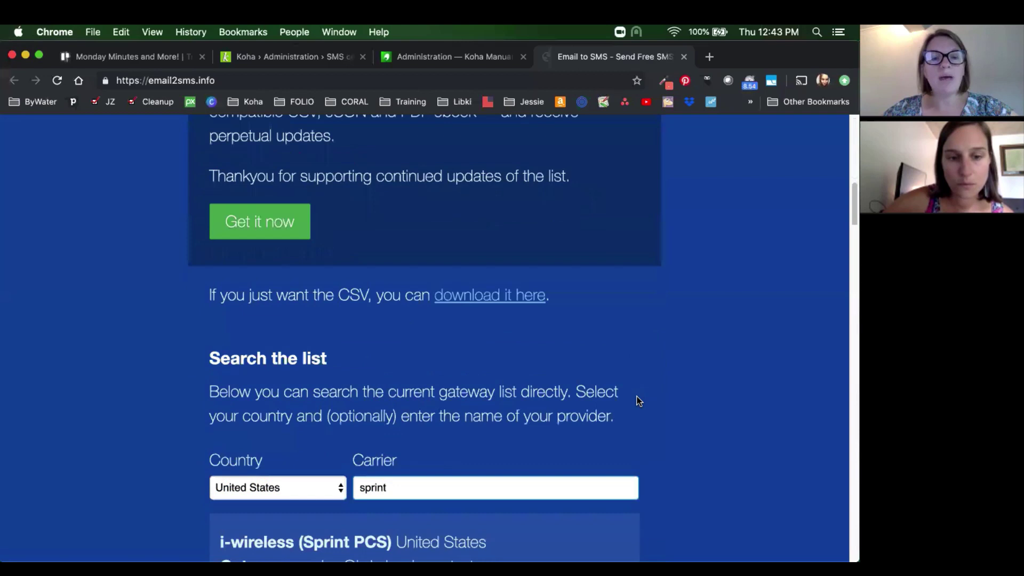
{"action": "double_click", "coordinate": [430, 412]}
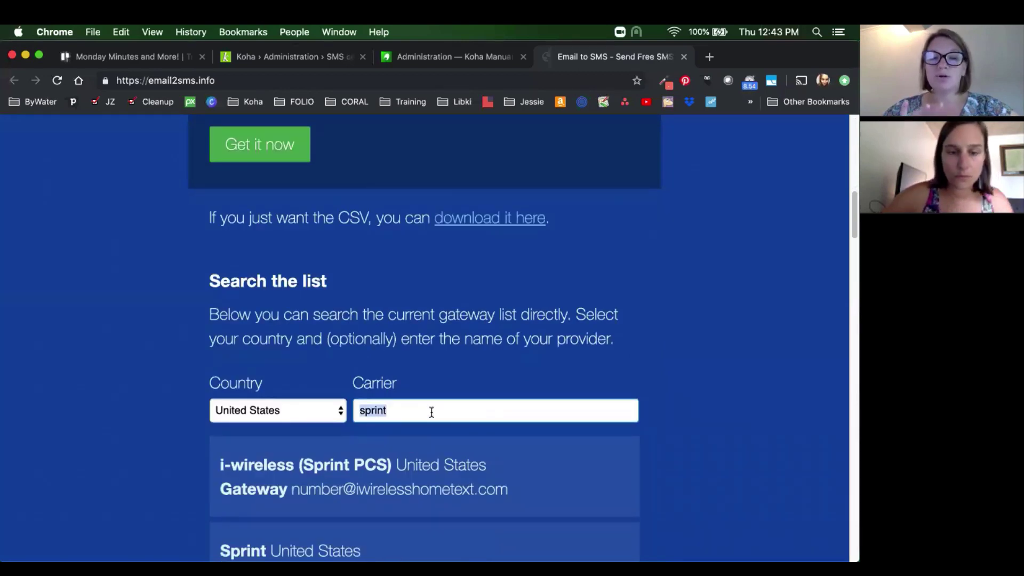
{"action": "type", "text": "at"}
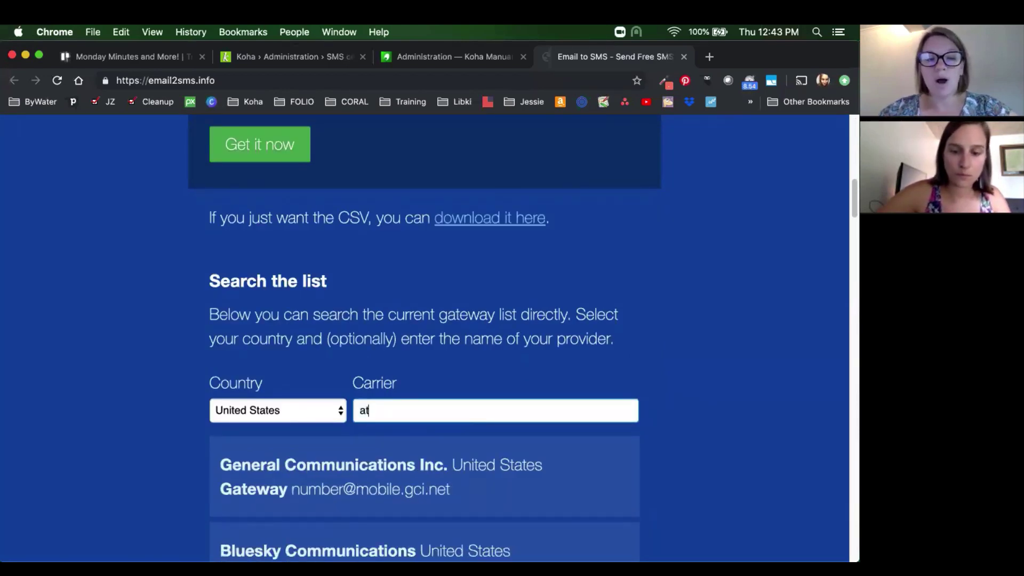
{"action": "type", "text": "&t"}
{"action": "scroll", "coordinate": [458, 265], "scroll_direction": "down", "scroll_amount": 3}
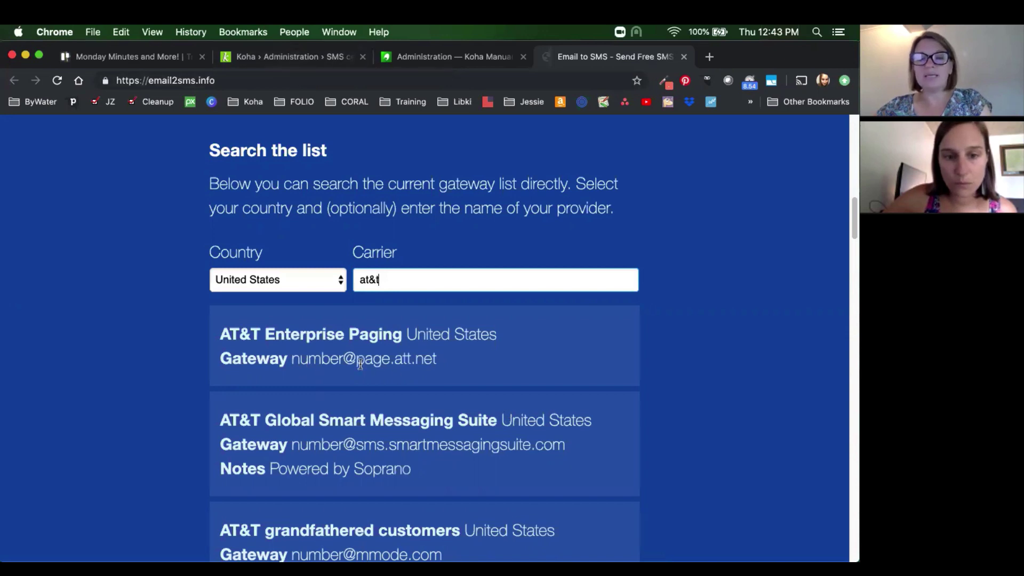
{"action": "left_click_drag", "start_coordinate": [387, 366], "coordinate": [432, 368]}
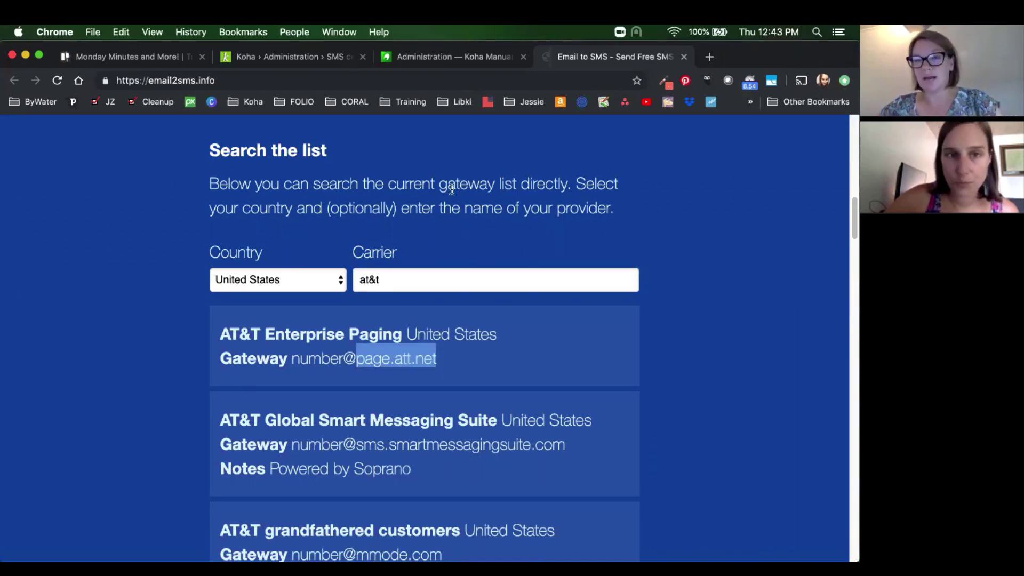
{"action": "left_click", "coordinate": [312, 56]}
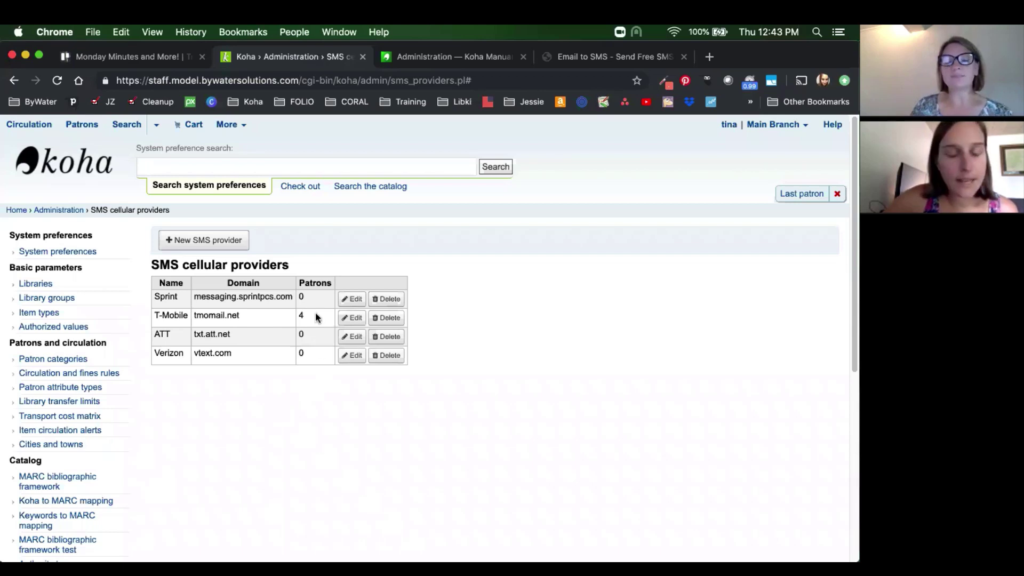
- Note that T-Mobile is the only provider with patrons (4) and open the user account menu
{"action": "left_click_drag", "start_coordinate": [299, 281], "coordinate": [334, 283]}
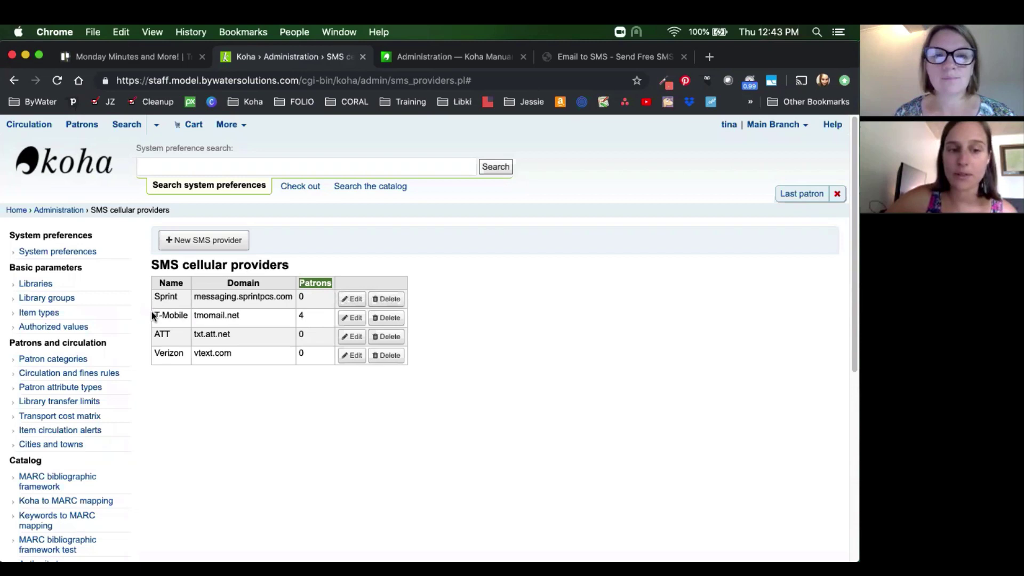
{"action": "left_click_drag", "start_coordinate": [152, 316], "coordinate": [306, 319]}
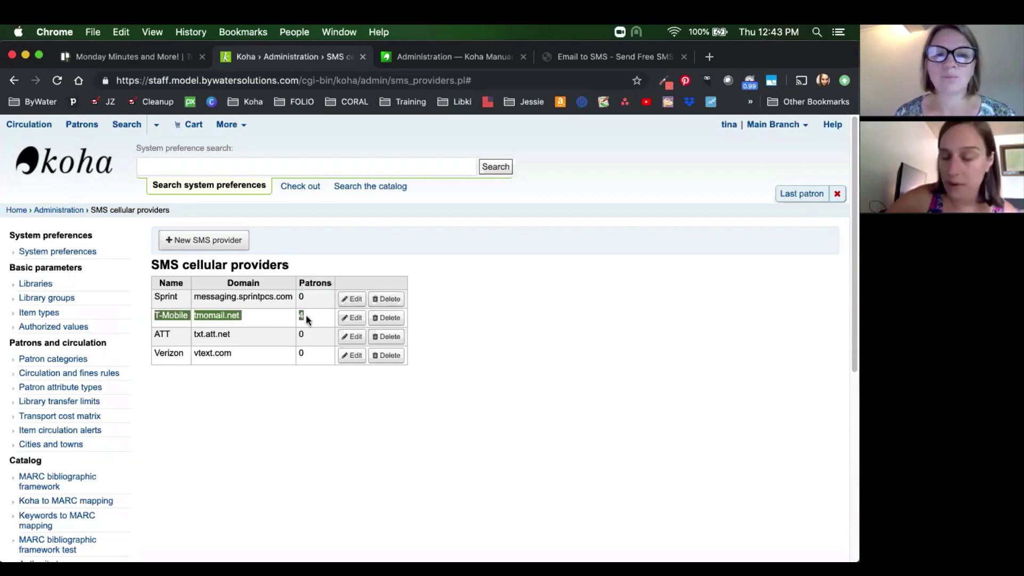
{"action": "left_click", "coordinate": [727, 125]}
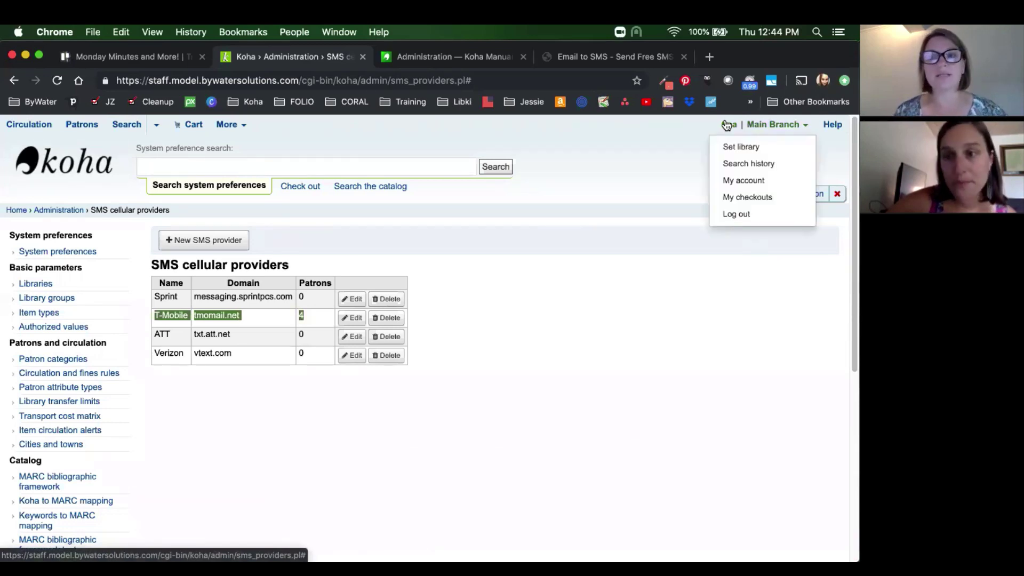
- Open My account, locate the saved SMS number, and edit the patron messaging preferences
{"action": "left_click", "coordinate": [741, 182]}
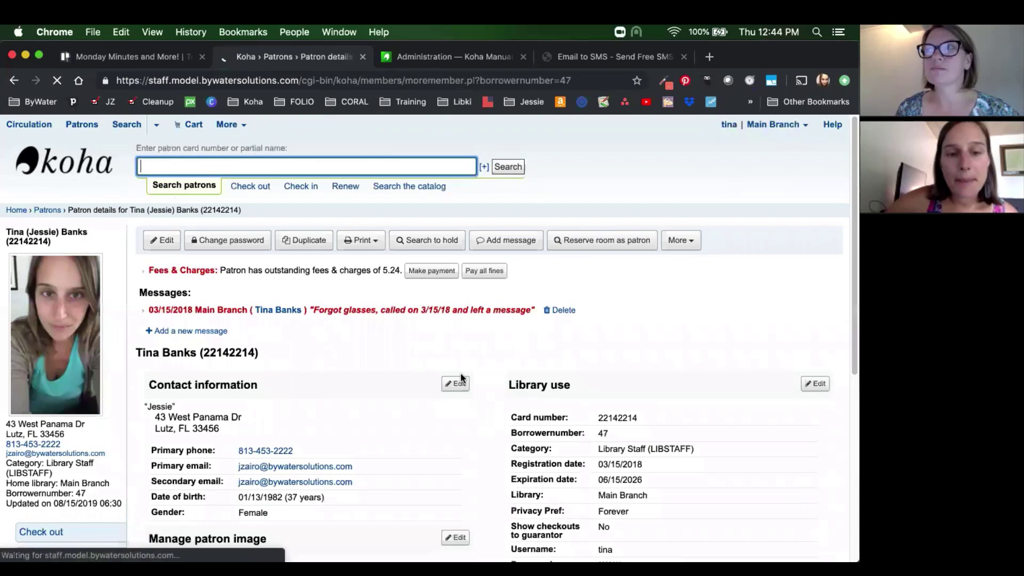
{"action": "scroll", "coordinate": [434, 384], "scroll_direction": "down", "scroll_amount": 5}
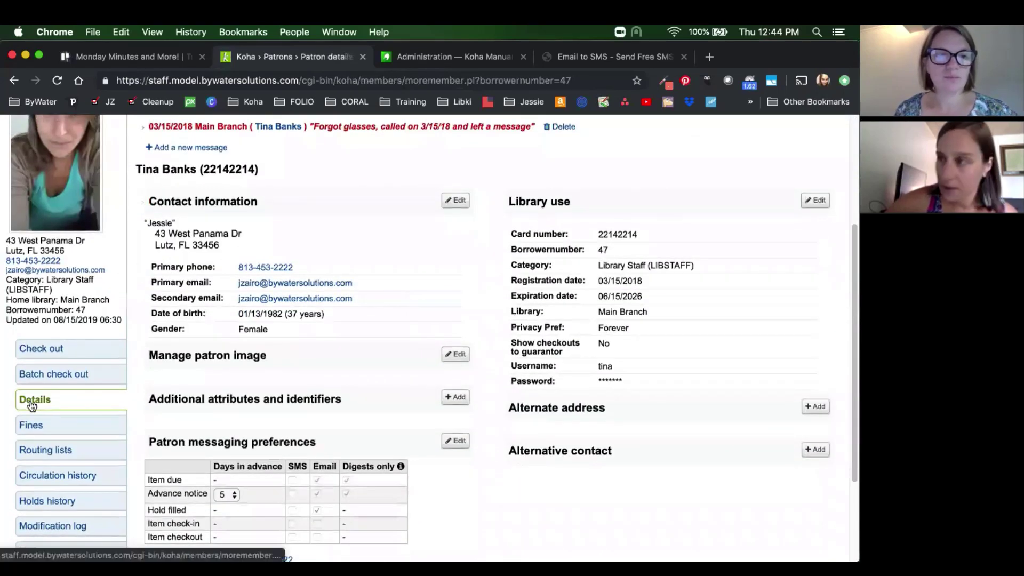
{"action": "scroll", "coordinate": [212, 384], "scroll_direction": "down", "scroll_amount": 2}
{"action": "scroll", "coordinate": [213, 387], "scroll_direction": "down", "scroll_amount": 1}
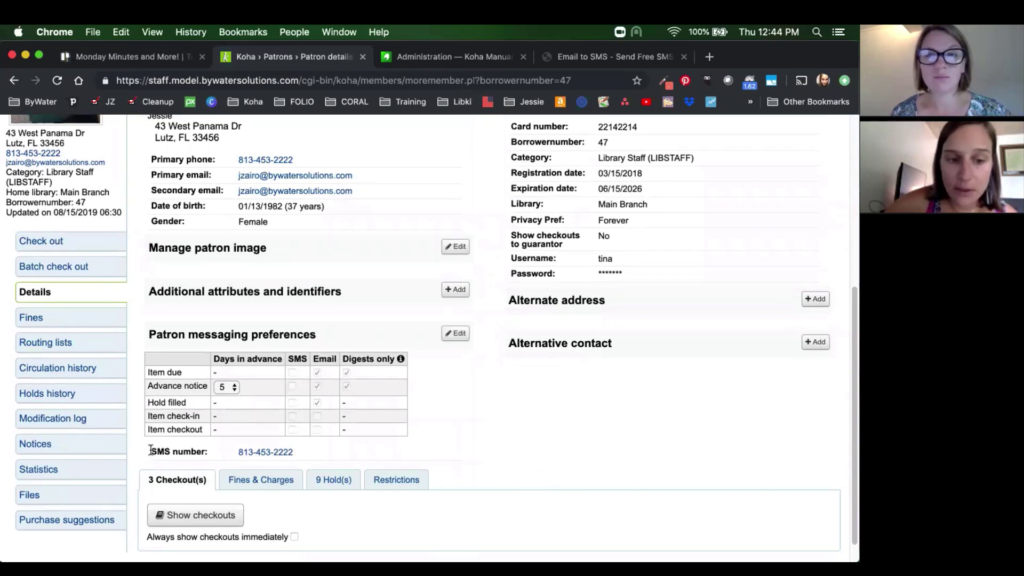
{"action": "left_click_drag", "start_coordinate": [152, 451], "coordinate": [313, 452]}
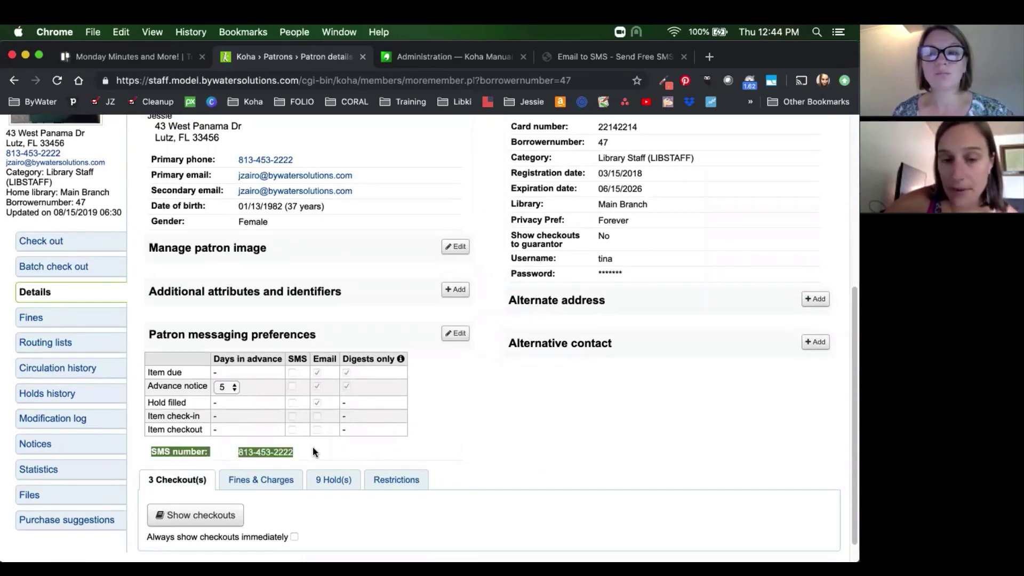
{"action": "left_click", "coordinate": [460, 336]}
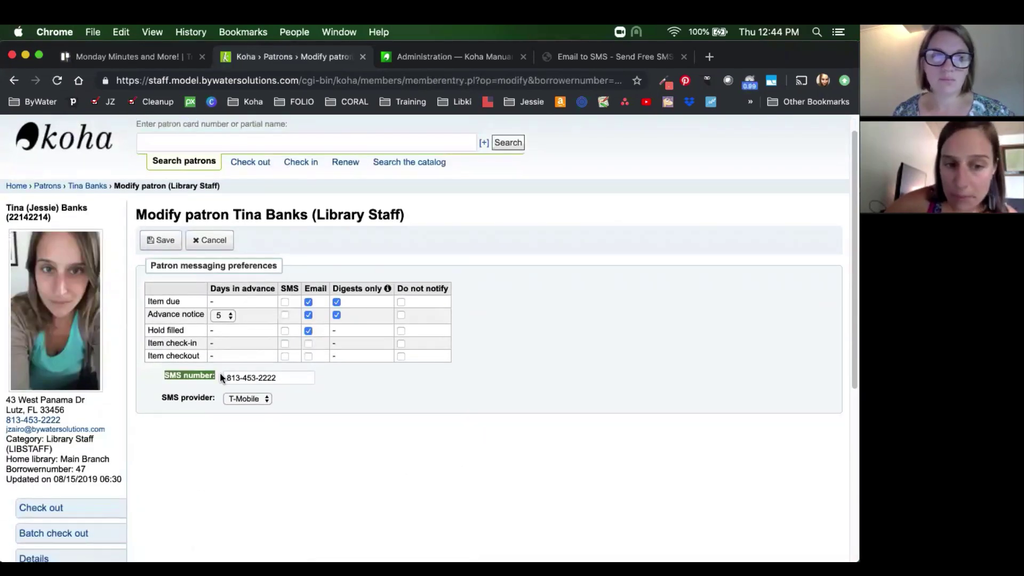
- Enable SMS for Hold filled notices and keep T-Mobile as the SMS provider
{"action": "left_click_drag", "start_coordinate": [160, 398], "coordinate": [219, 397]}
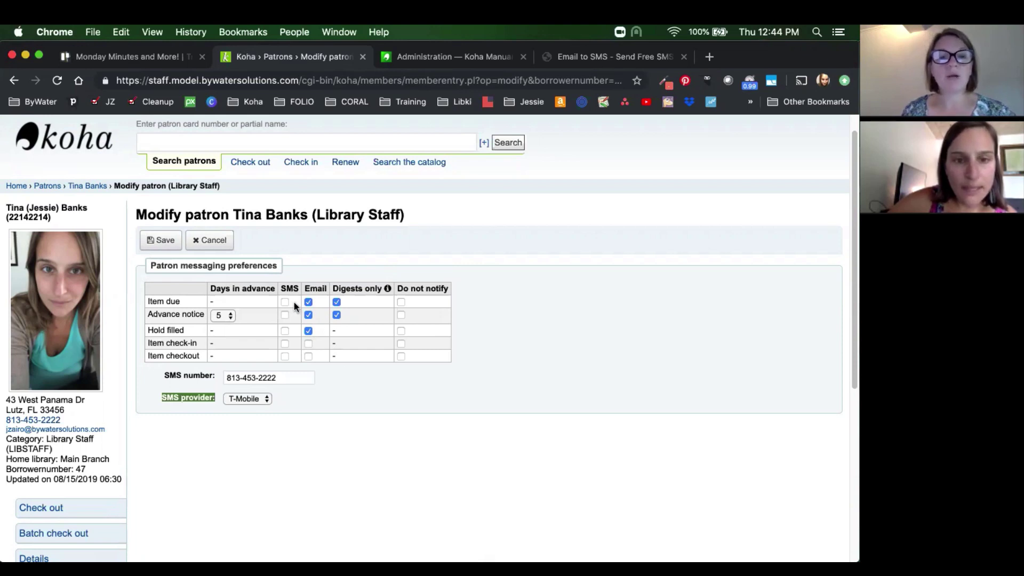
{"action": "left_click", "coordinate": [285, 331]}
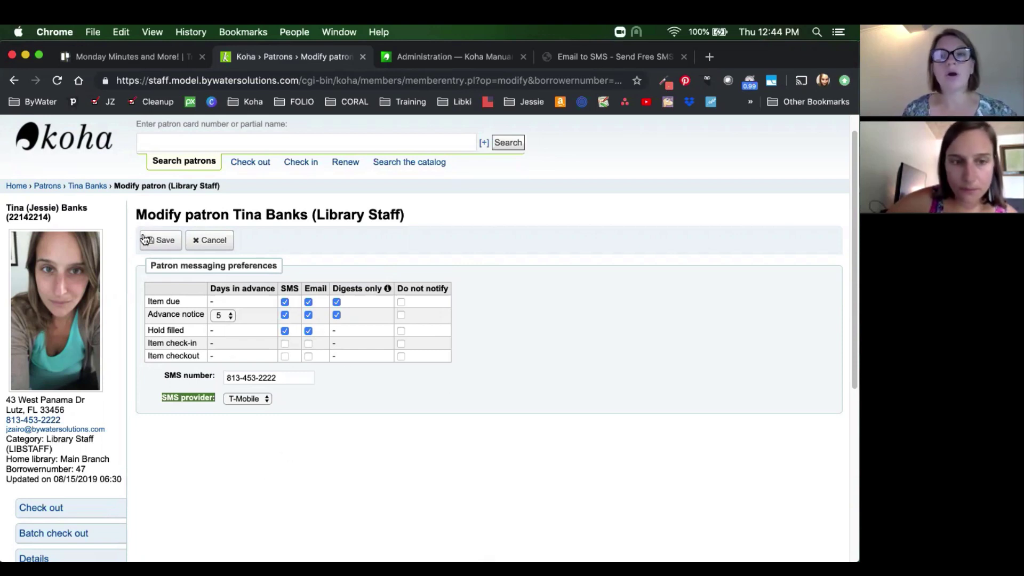
{"action": "left_click", "coordinate": [248, 401]}
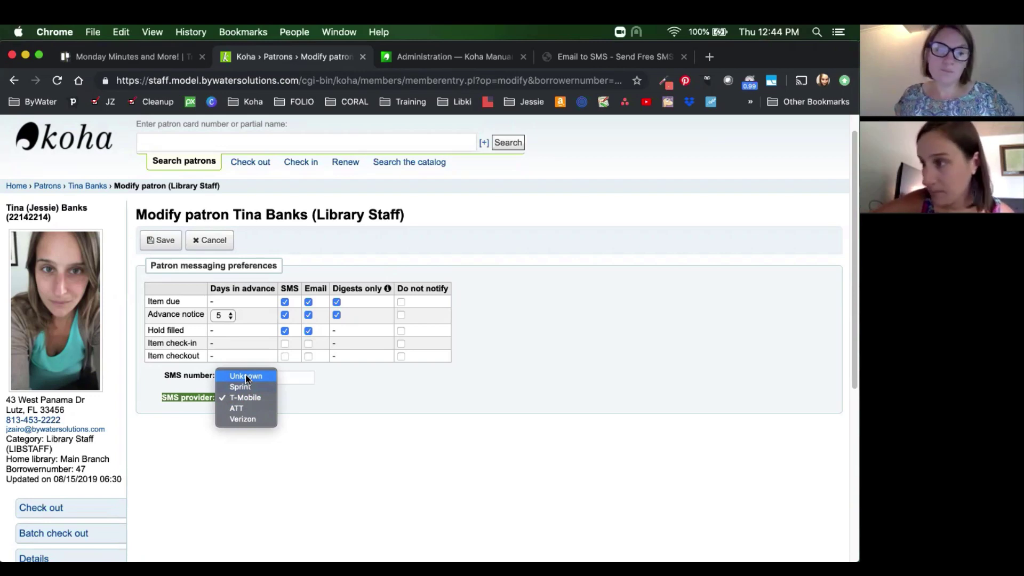
{"action": "left_click", "coordinate": [345, 395]}
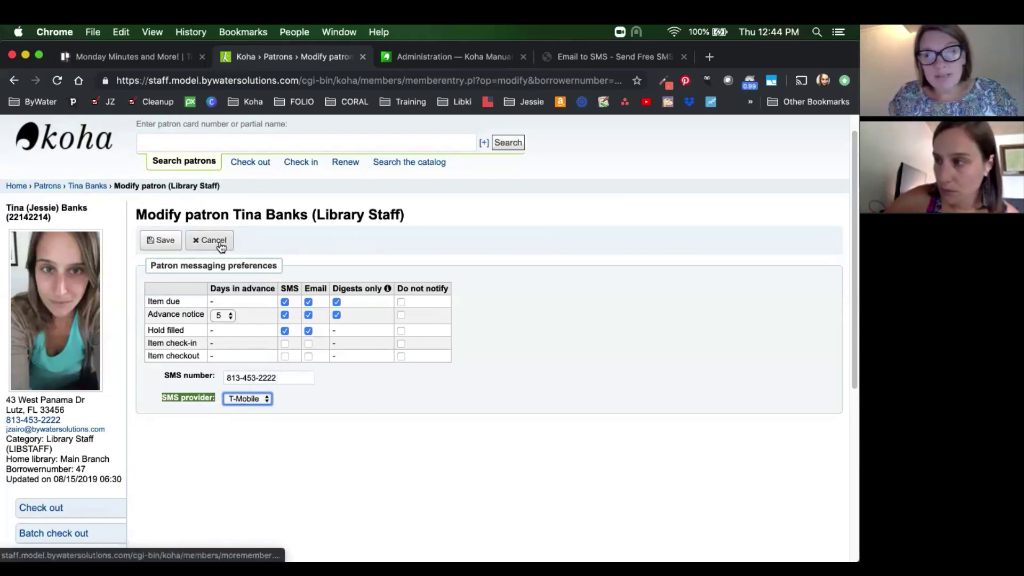
- Save the Modify patron form with the updated messaging preferences
{"action": "left_click", "coordinate": [162, 242]}
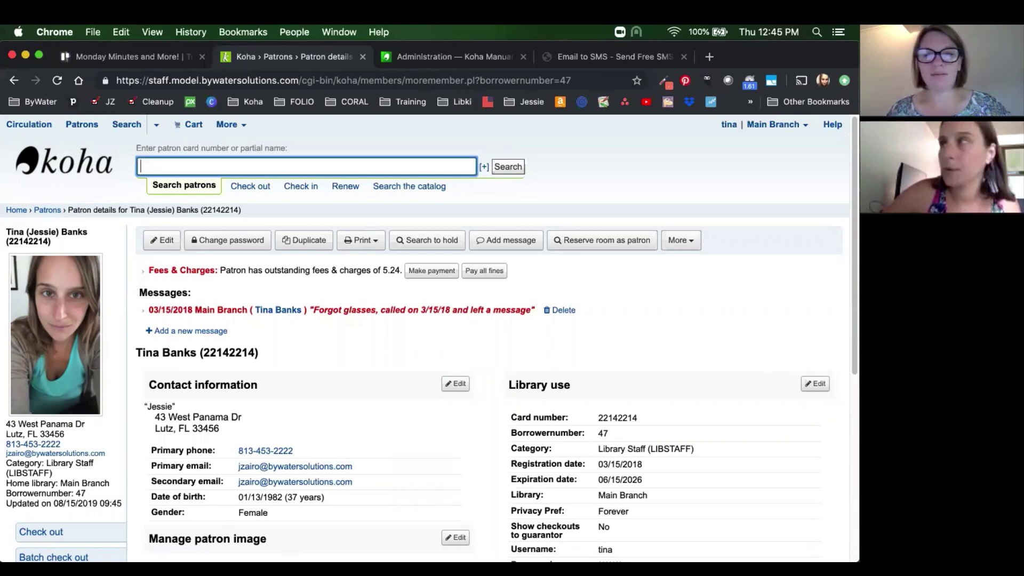
- Log in to the OPAC and open the messaging settings, noting the numbers-only SMS format
{"action": "key", "text": "super+1"}
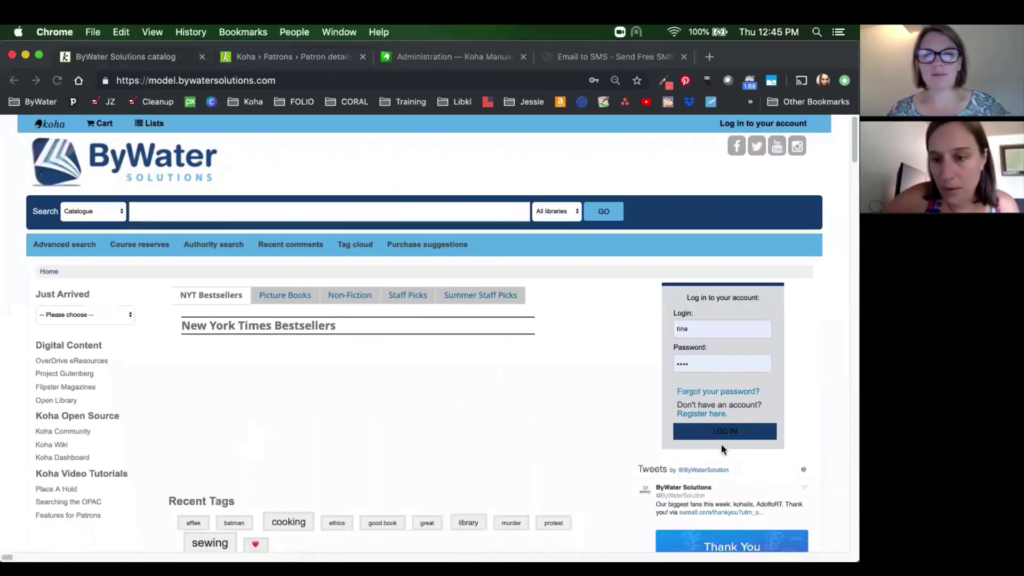
{"action": "left_click", "coordinate": [724, 432]}
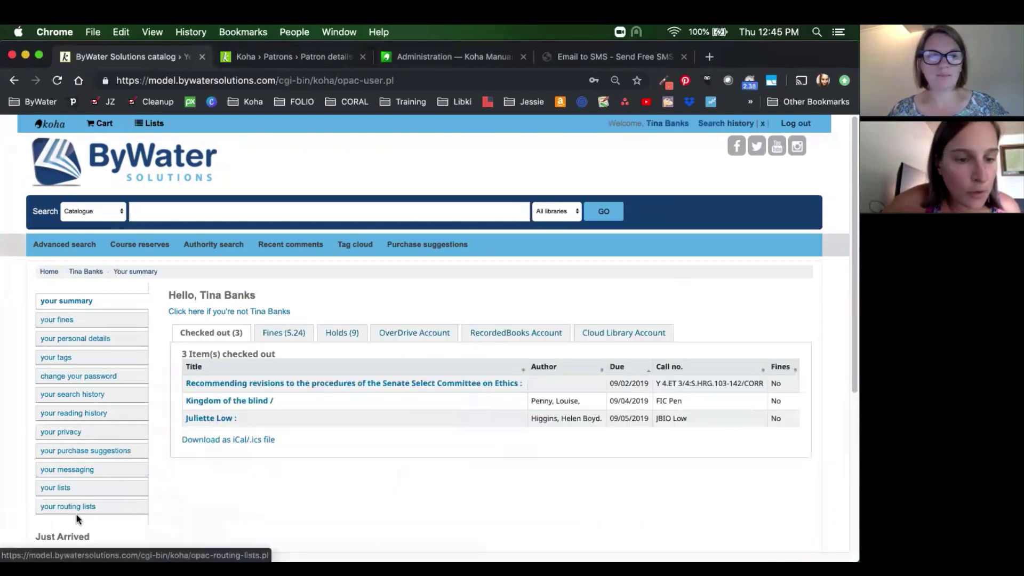
{"action": "left_click", "coordinate": [74, 472]}
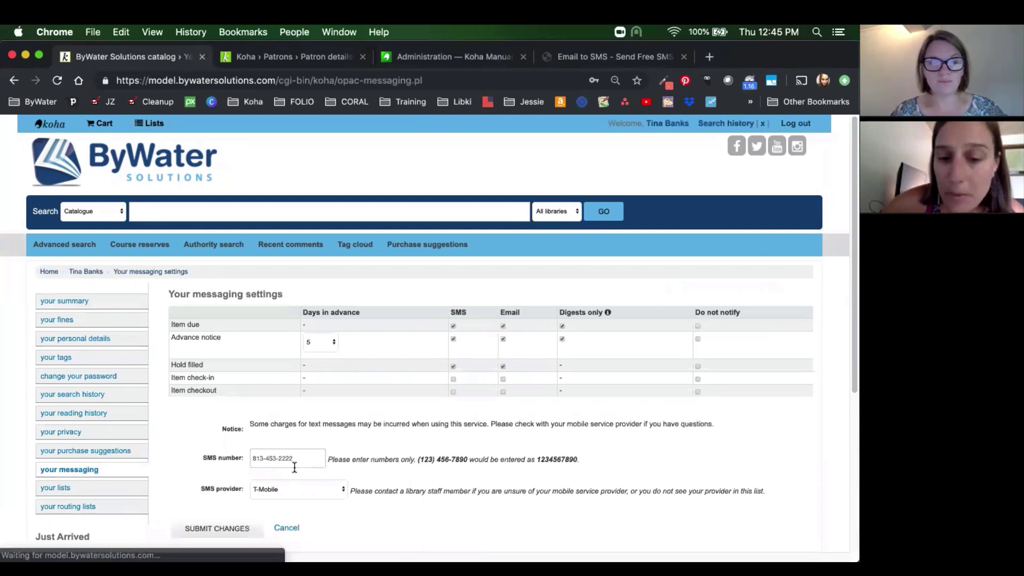
{"action": "scroll", "coordinate": [512, 495], "scroll_direction": "down", "scroll_amount": 2}
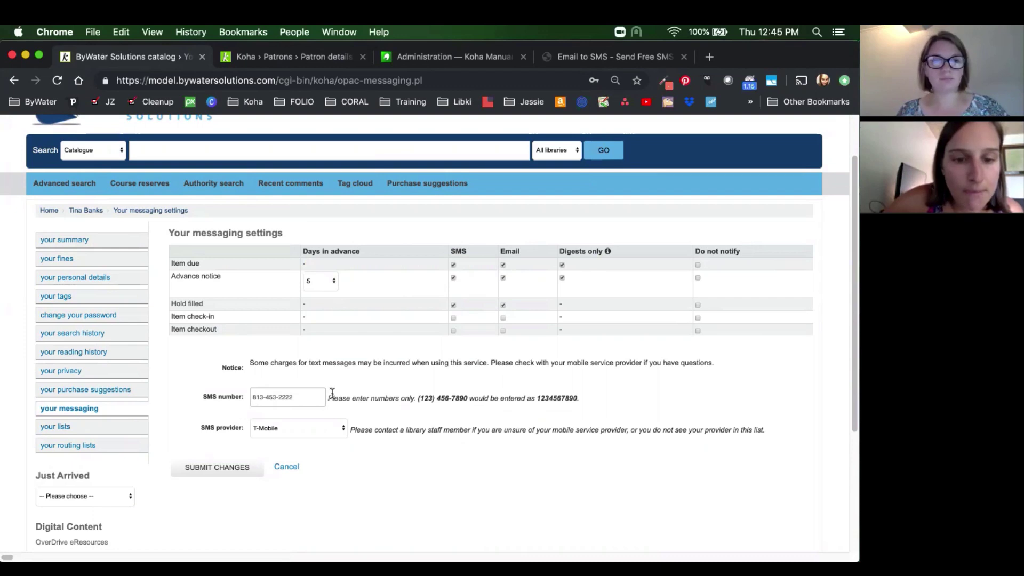
{"action": "left_click_drag", "start_coordinate": [328, 398], "coordinate": [598, 399]}
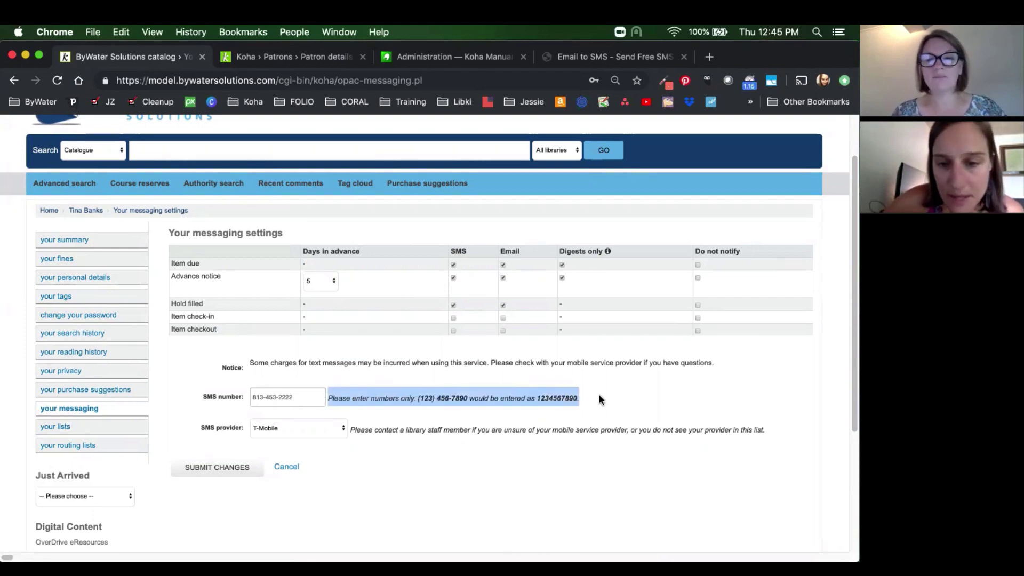
- Remove both dashes from the SMS number, keep T-Mobile as provider, and submit the changes
{"action": "left_click", "coordinate": [265, 398]}
{"action": "key", "text": "BackSpace"}
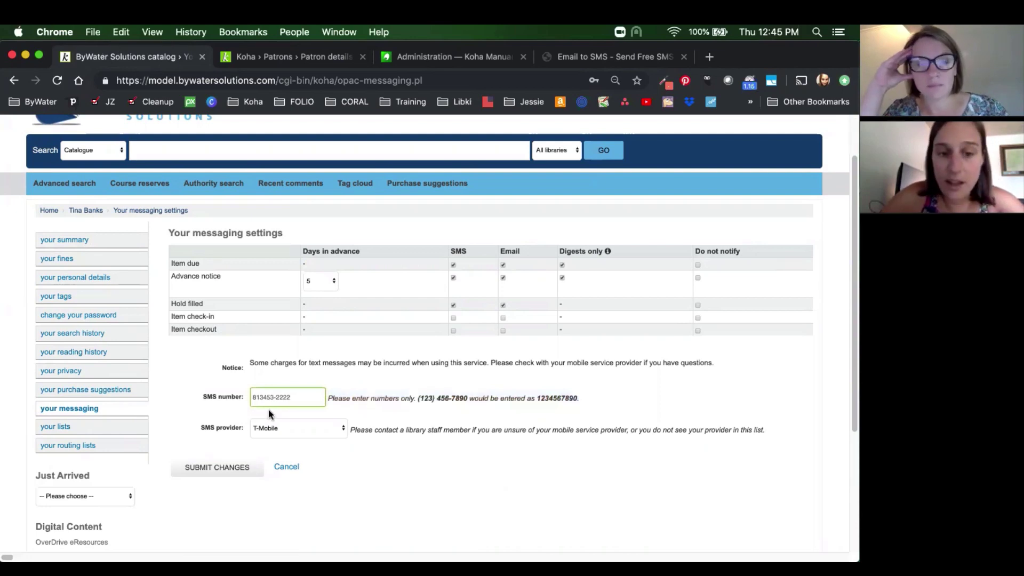
{"action": "left_click", "coordinate": [277, 398]}
{"action": "key", "text": "BackSpace"}
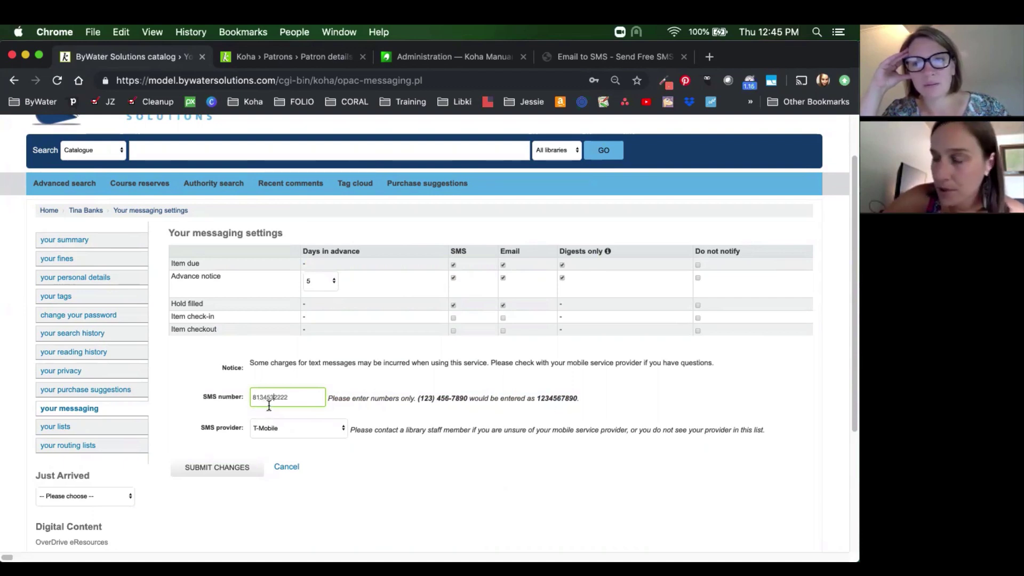
{"action": "left_click", "coordinate": [280, 432]}
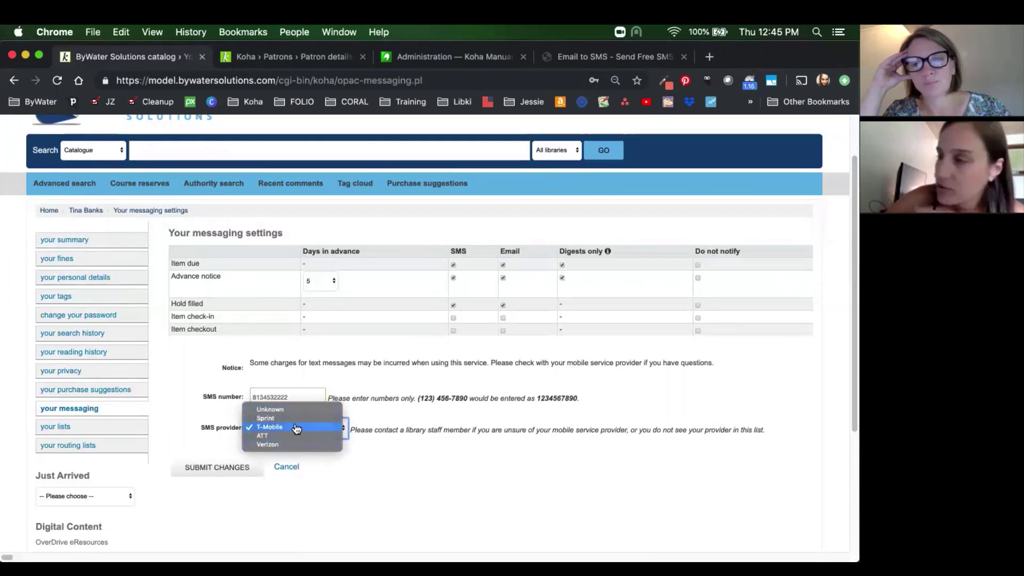
{"action": "left_click", "coordinate": [238, 512]}
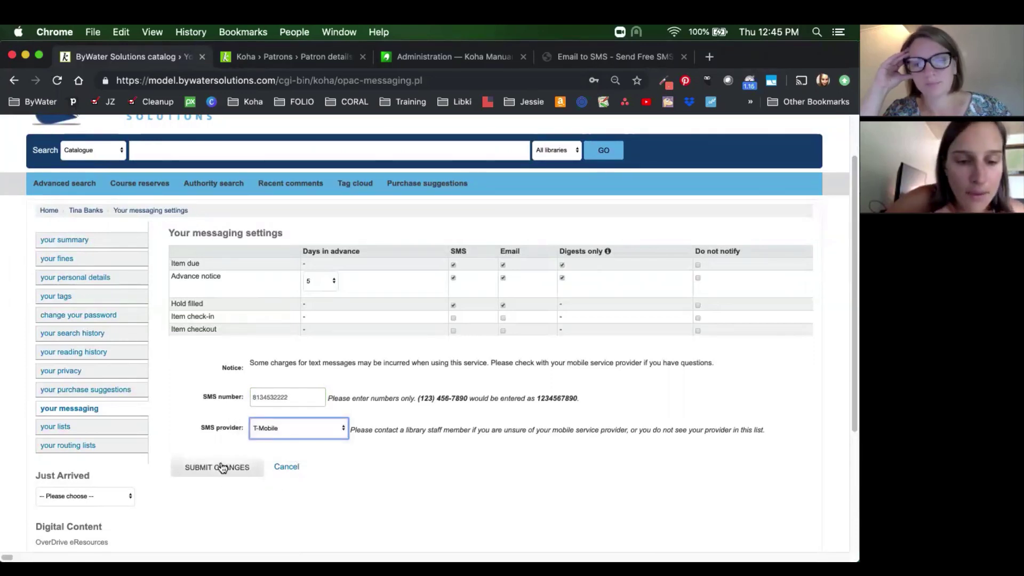
{"action": "key", "text": "Return"}
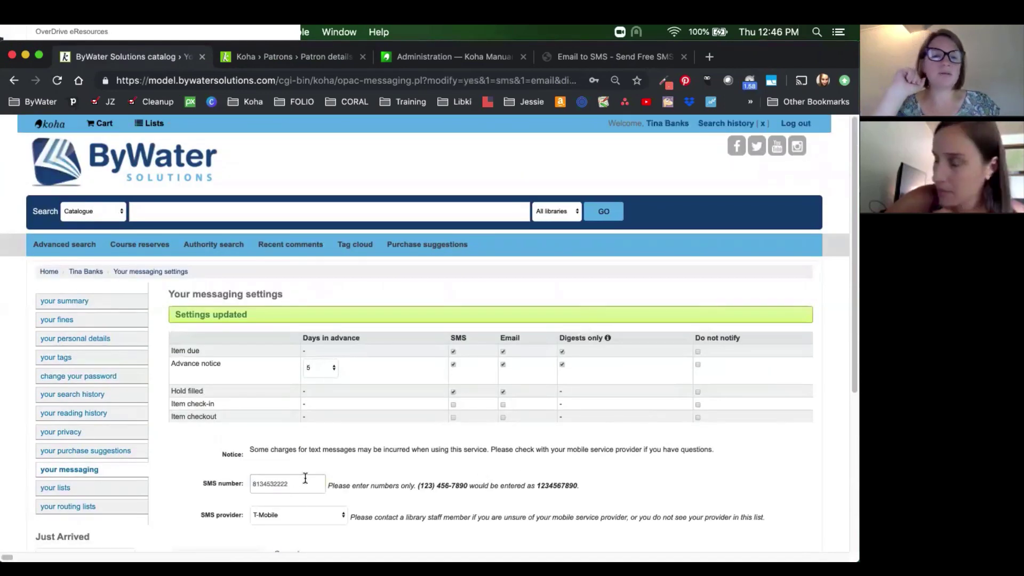
- Go from the patron details page to the staff client's Tools page via More > Tools
{"action": "left_click", "coordinate": [312, 58]}
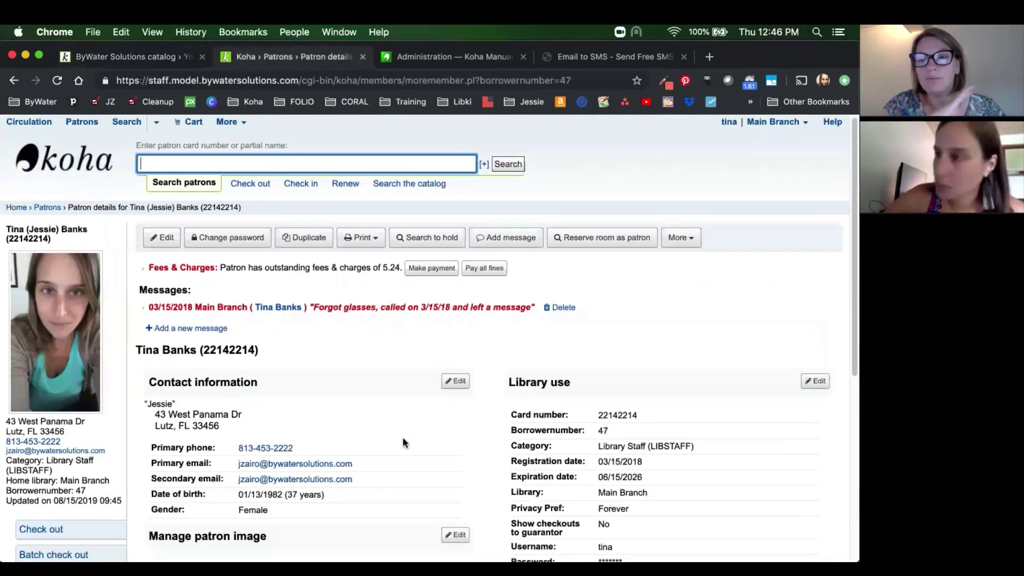
{"action": "scroll", "coordinate": [402, 438], "scroll_direction": "down", "scroll_amount": 5}
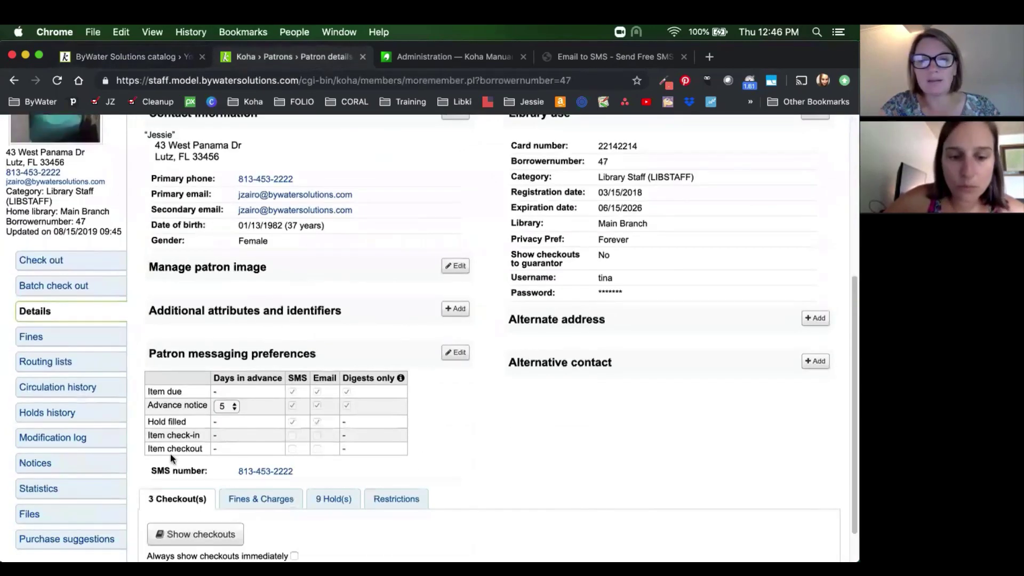
{"action": "scroll", "coordinate": [552, 426], "scroll_direction": "up", "scroll_amount": 5}
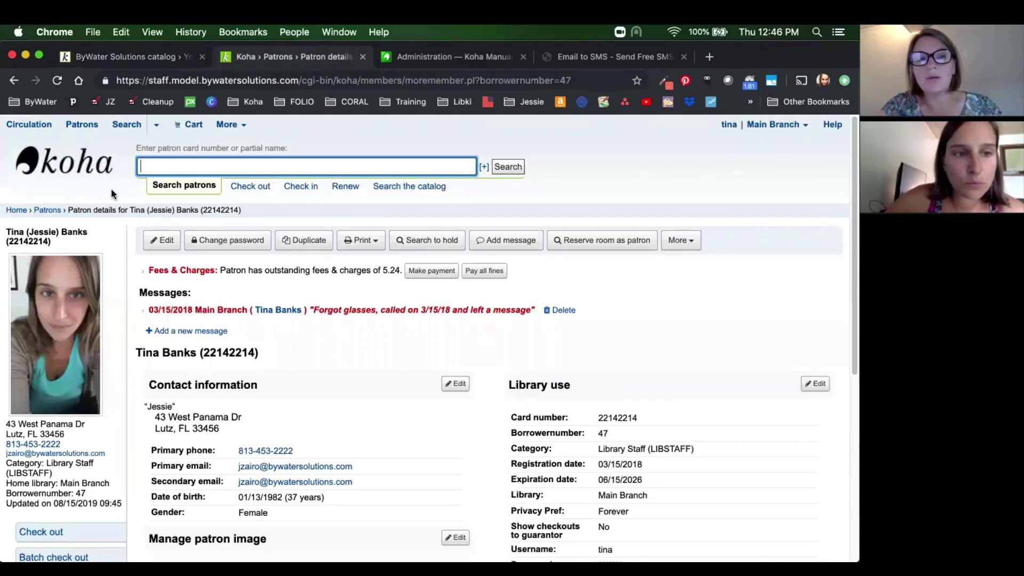
{"action": "left_click", "coordinate": [249, 126]}
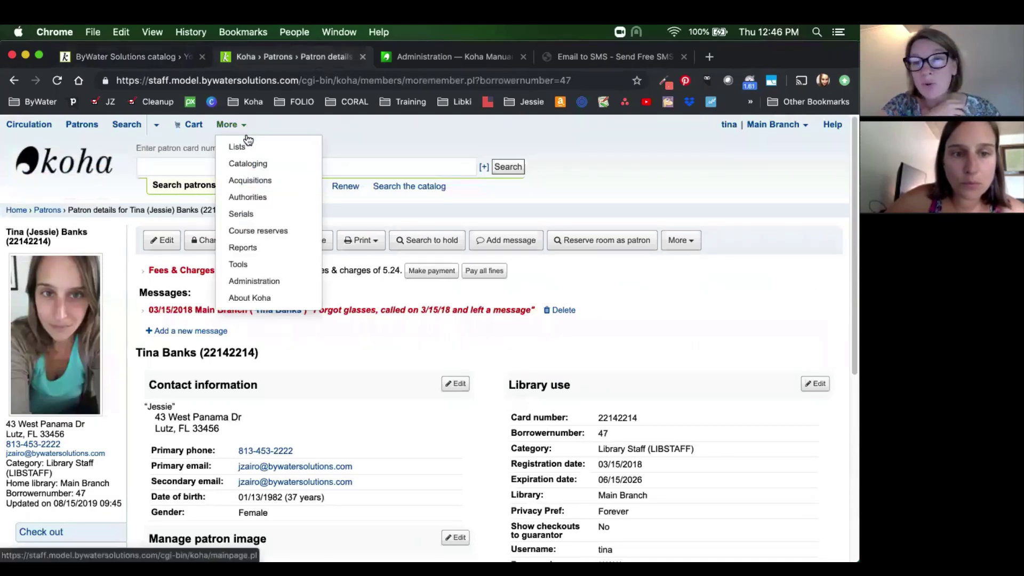
{"action": "left_click", "coordinate": [250, 265]}
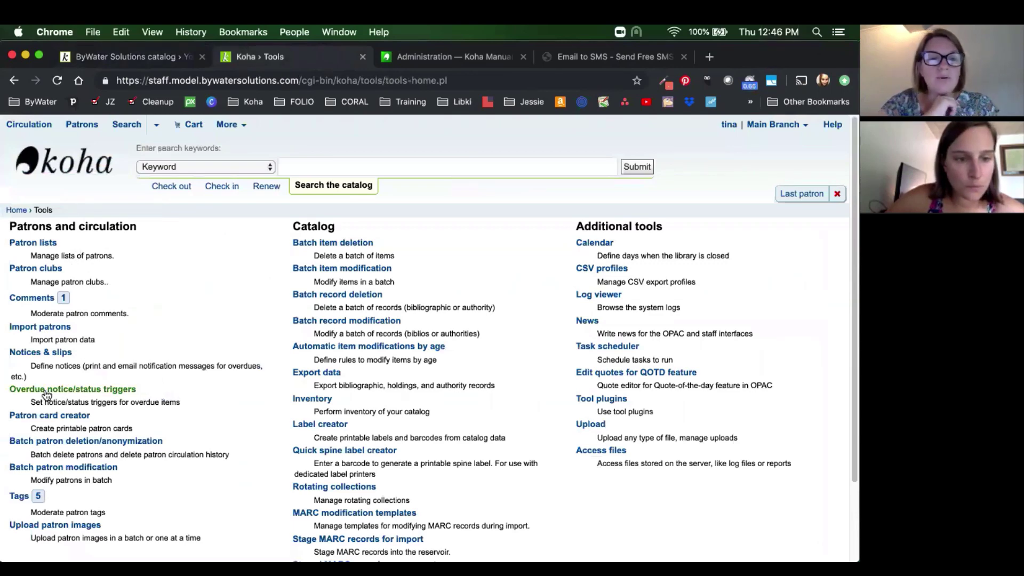
- Open Notices & slips and scroll the 46-notice list down to the HOLD row
{"action": "left_click", "coordinate": [44, 353]}
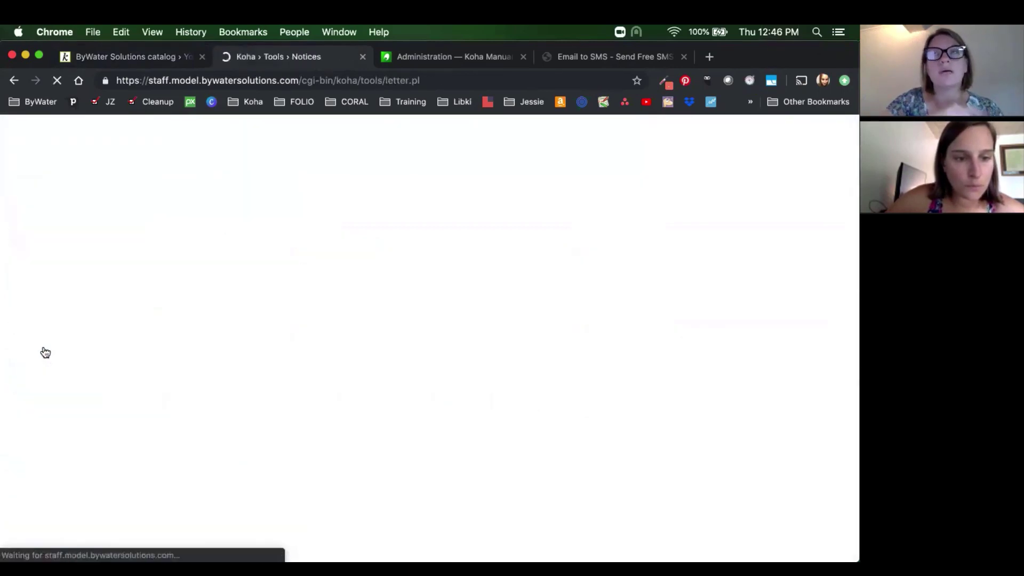
{"action": "scroll", "coordinate": [655, 320], "scroll_direction": "down", "scroll_amount": 5}
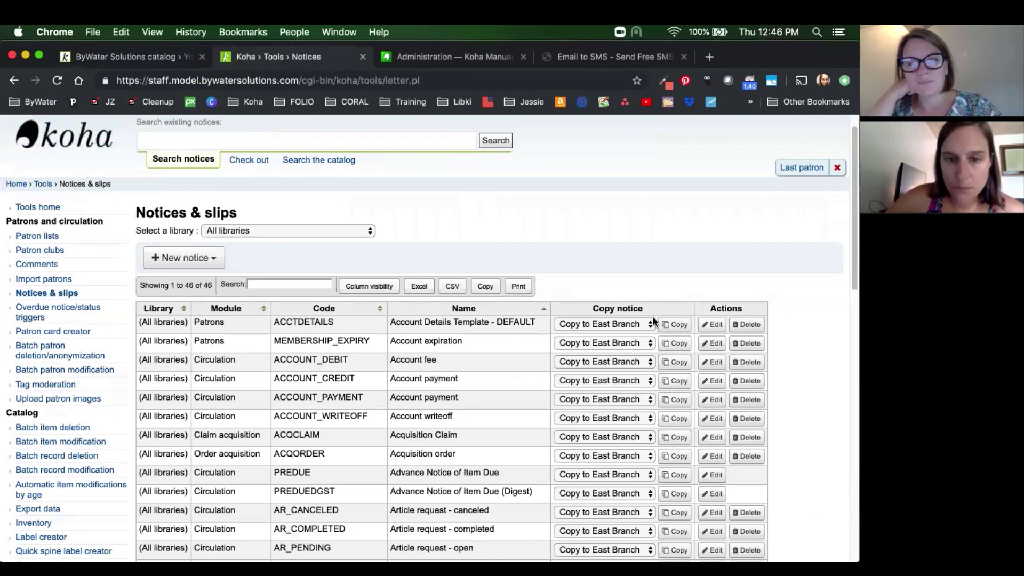
{"action": "scroll", "coordinate": [467, 417], "scroll_direction": "down", "scroll_amount": 2}
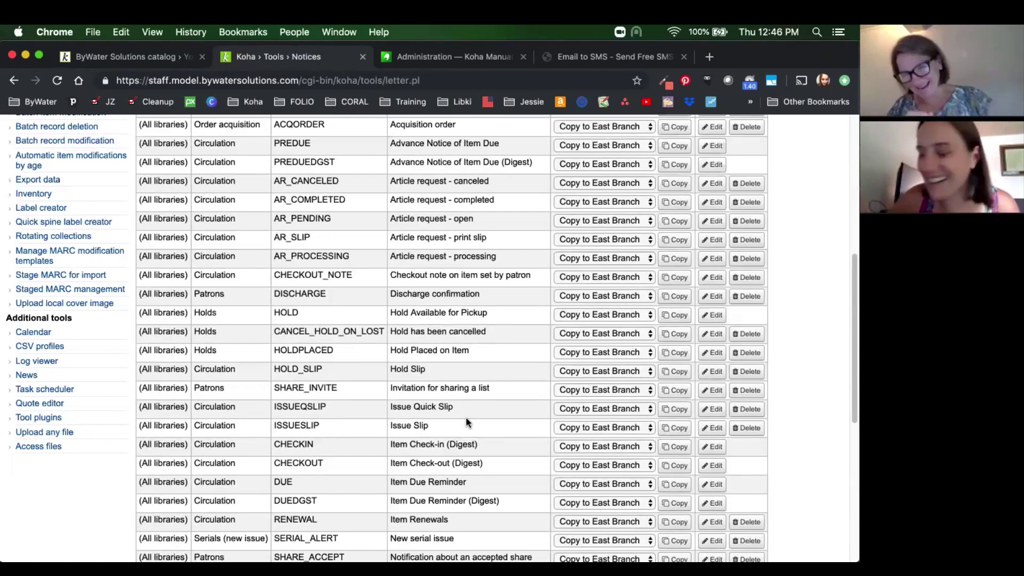
{"action": "scroll", "coordinate": [488, 418], "scroll_direction": "down", "scroll_amount": 2}
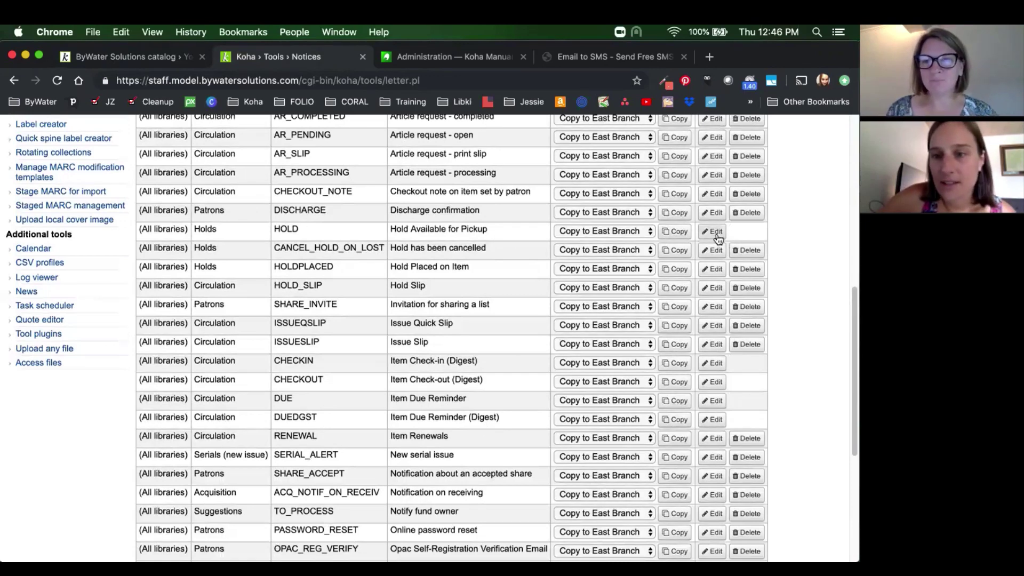
- Edit the HOLD notice's SMS body to read 'A hold is available at the library for pickup.'
{"action": "left_click", "coordinate": [716, 233]}
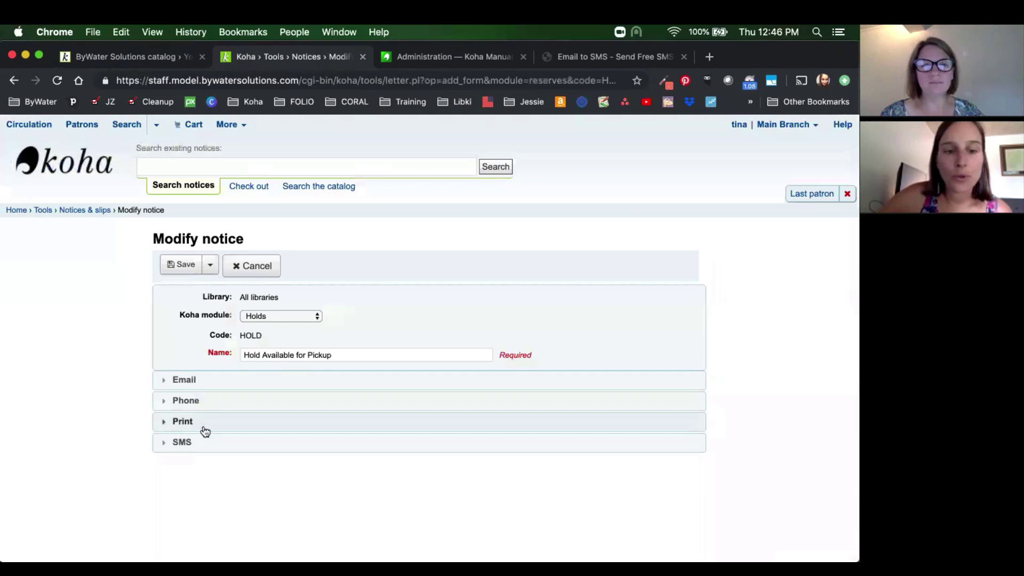
{"action": "left_click", "coordinate": [201, 444]}
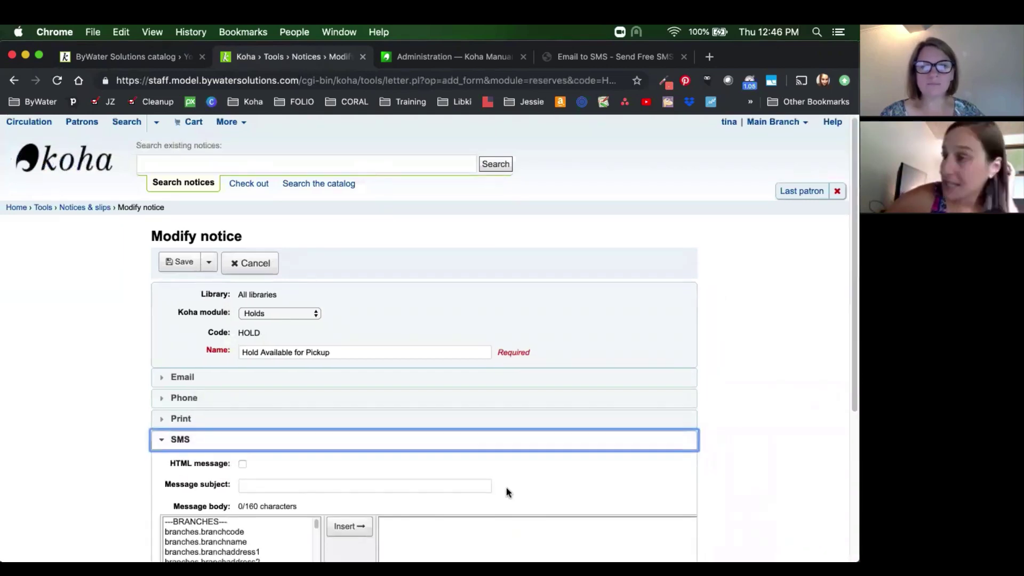
{"action": "scroll", "coordinate": [506, 487], "scroll_direction": "down", "scroll_amount": 5}
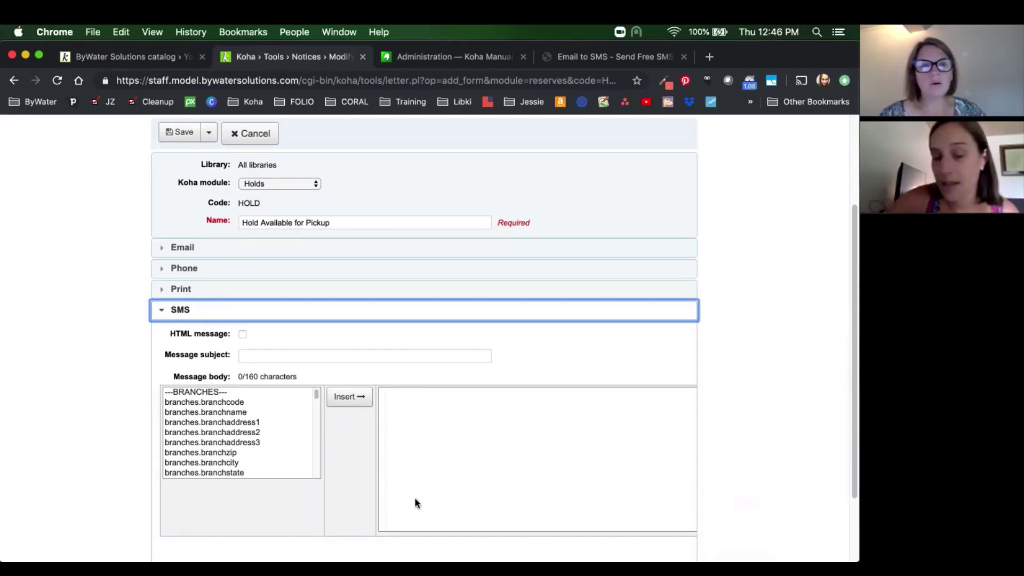
{"action": "left_click_drag", "start_coordinate": [239, 379], "coordinate": [294, 379]}
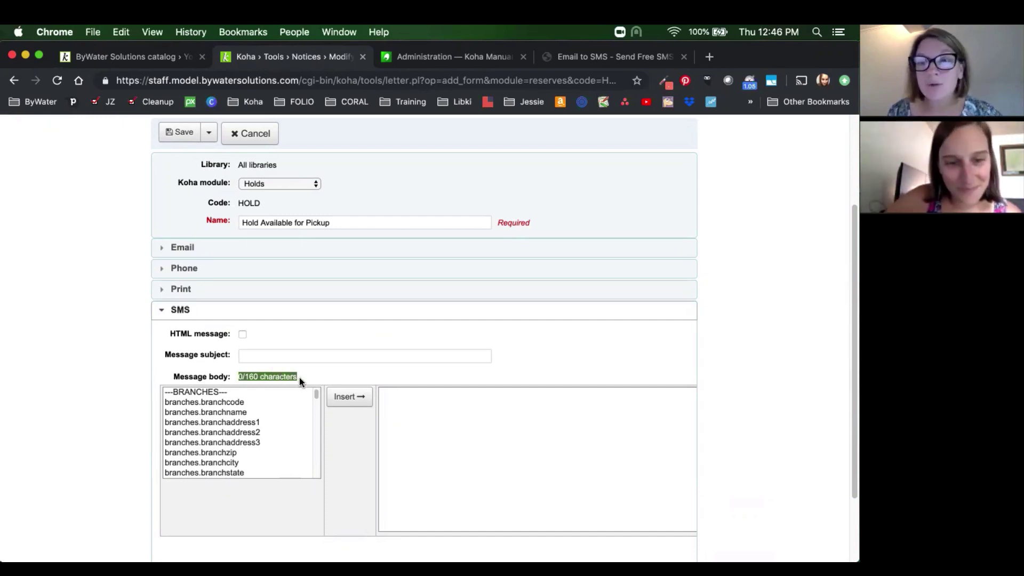
{"action": "left_click", "coordinate": [531, 428]}
{"action": "type", "text": "A h"}
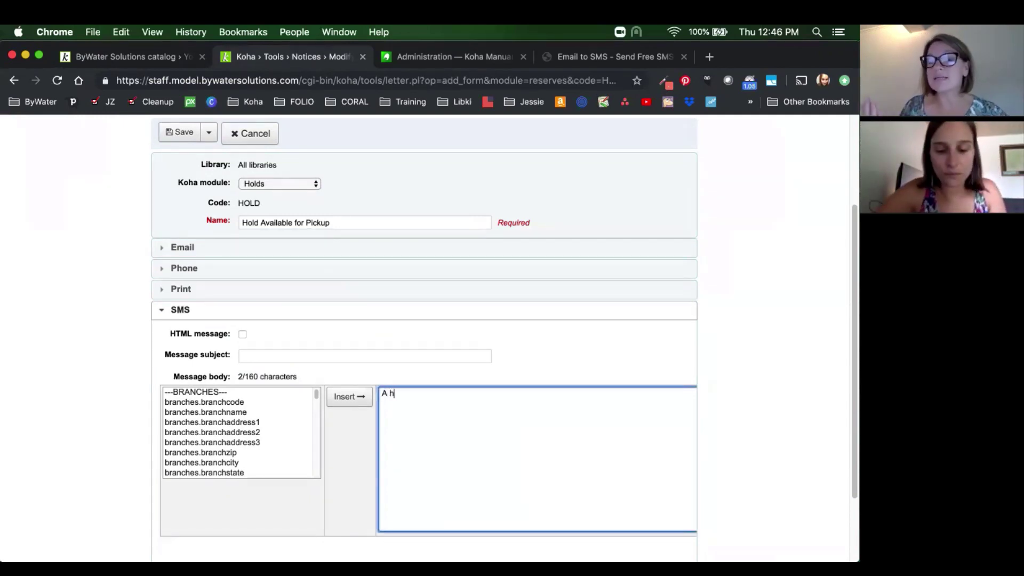
{"action": "type", "text": "old is avai"}
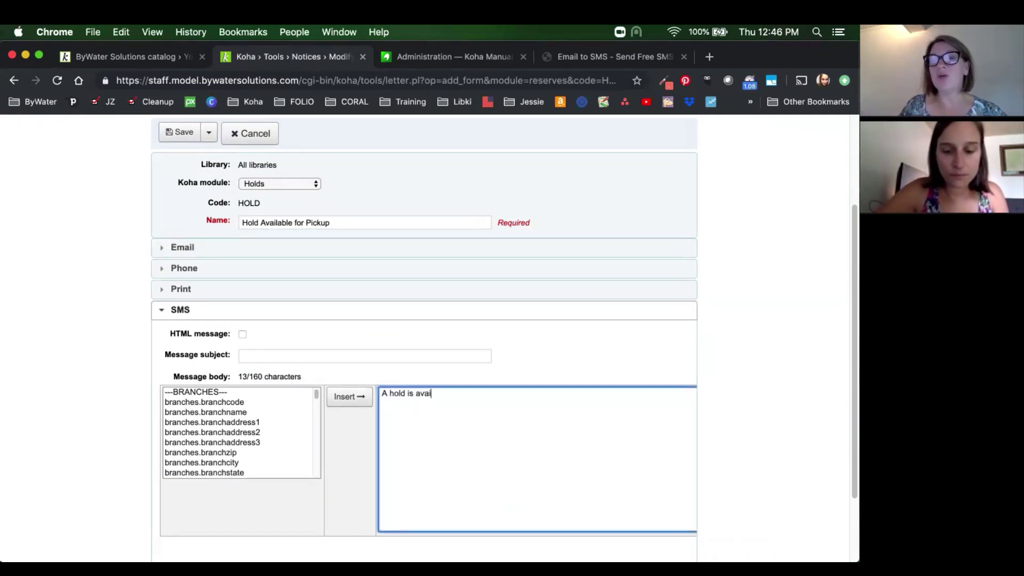
{"action": "type", "text": "lable at the l"}
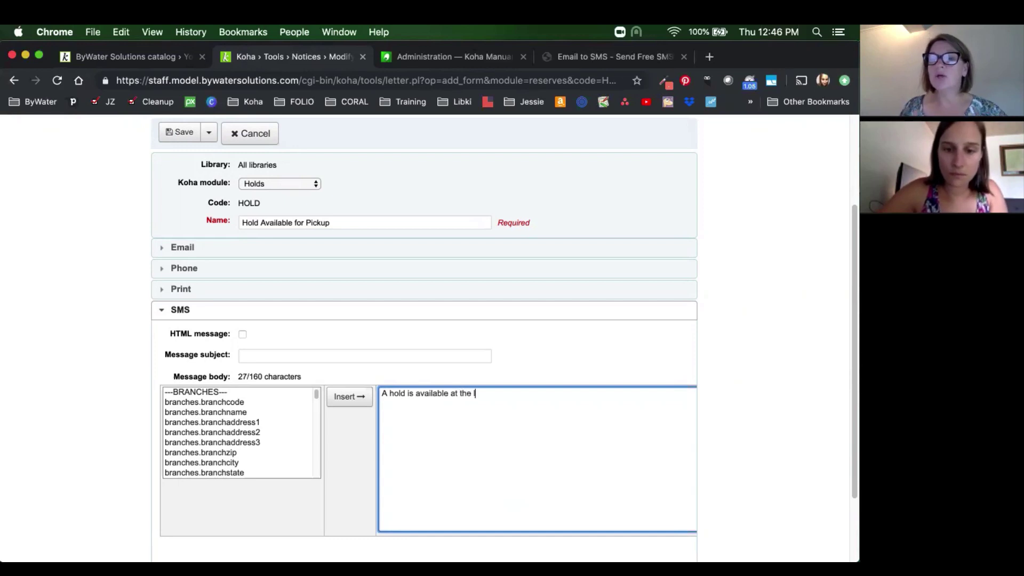
{"action": "type", "text": "ibrary f"}
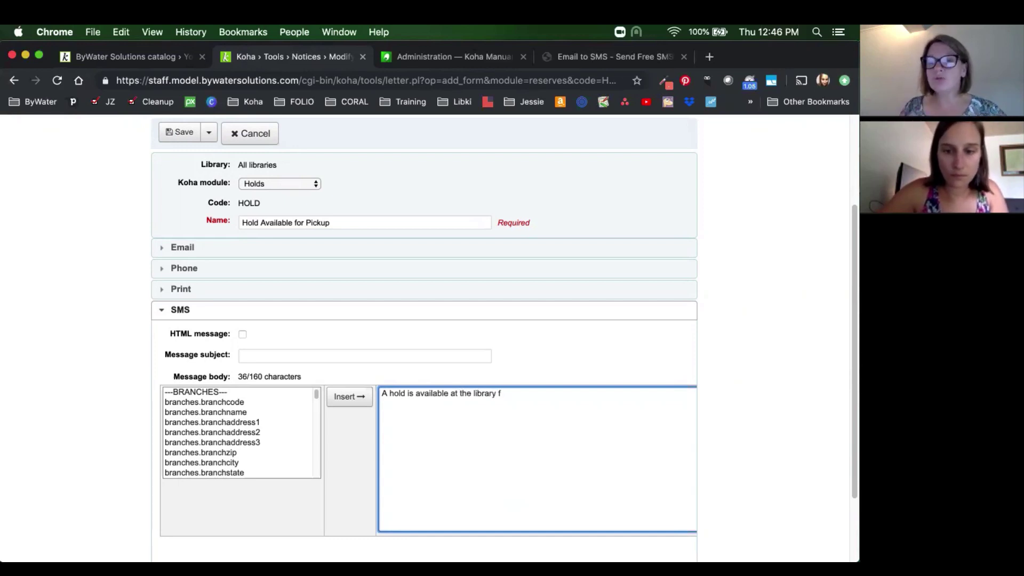
{"action": "type", "text": "or pickup"}
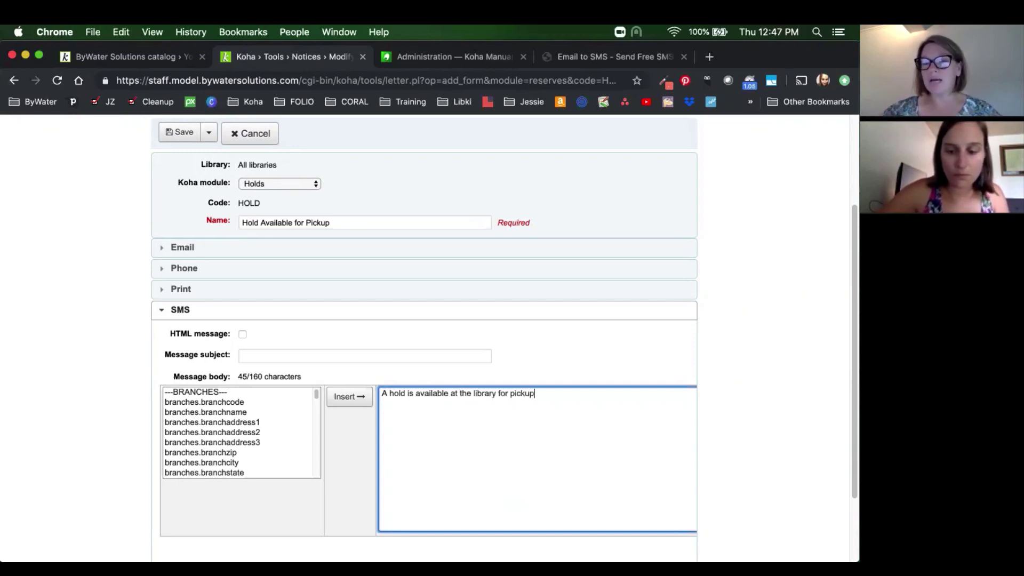
{"action": "type", "text": "."}
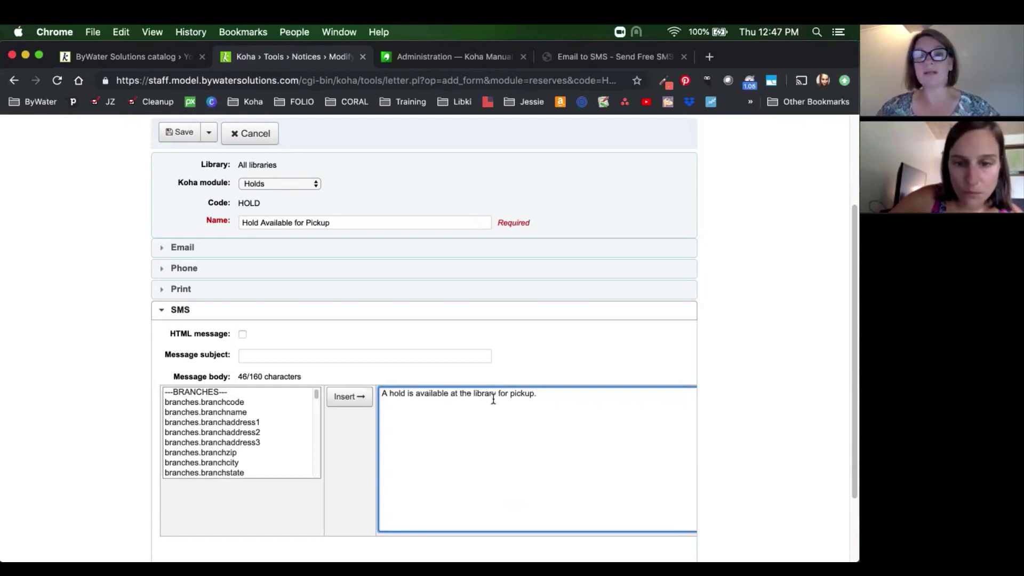
- Replace 'library' in the SMS body with the <<branches.branchname>> placeholder (39/160 characters)
{"action": "left_click_drag", "start_coordinate": [496, 393], "coordinate": [472, 393]}
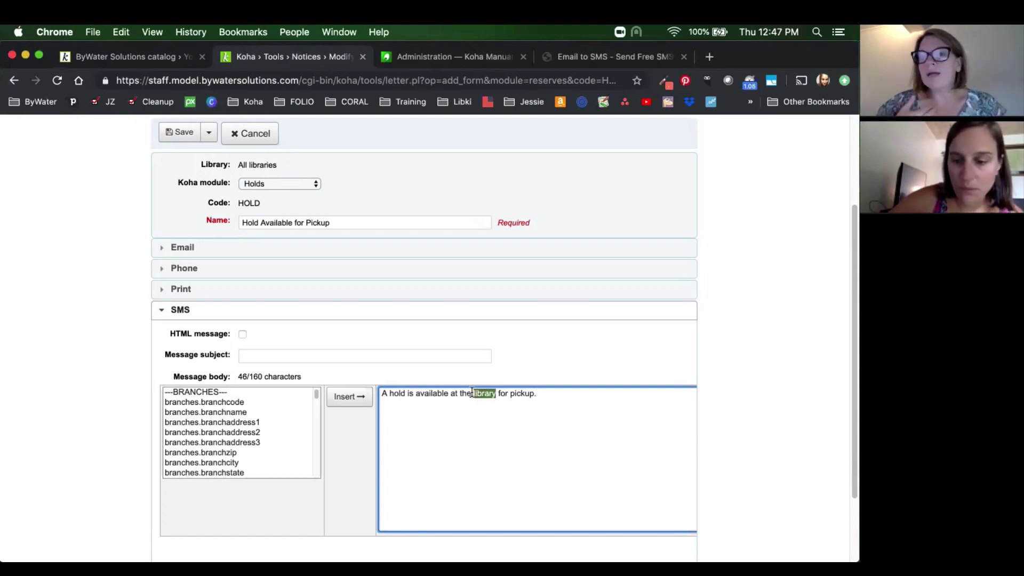
{"action": "key", "text": "BackSpace"}
{"action": "left_click", "coordinate": [233, 413]}
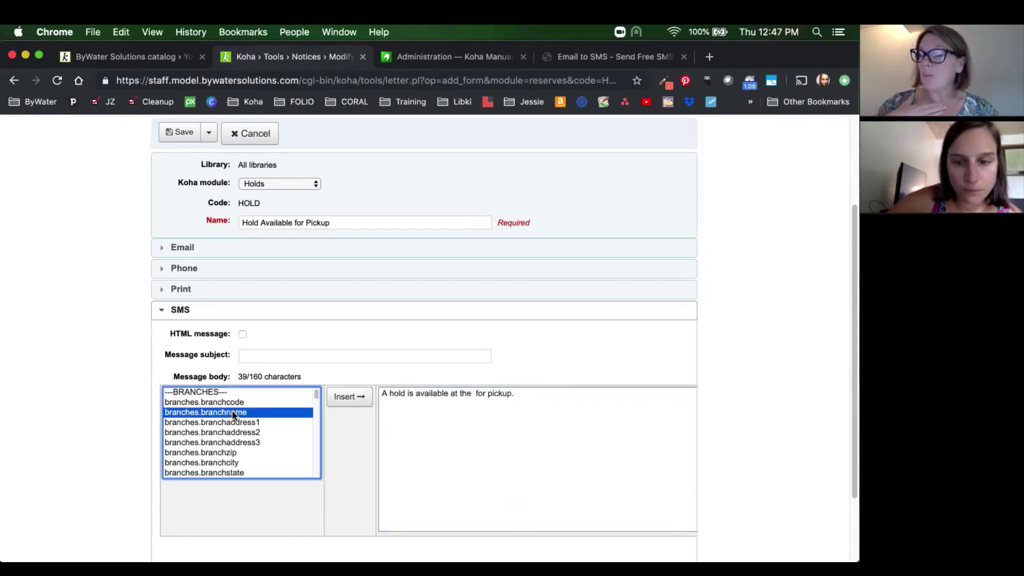
{"action": "left_click", "coordinate": [341, 400]}
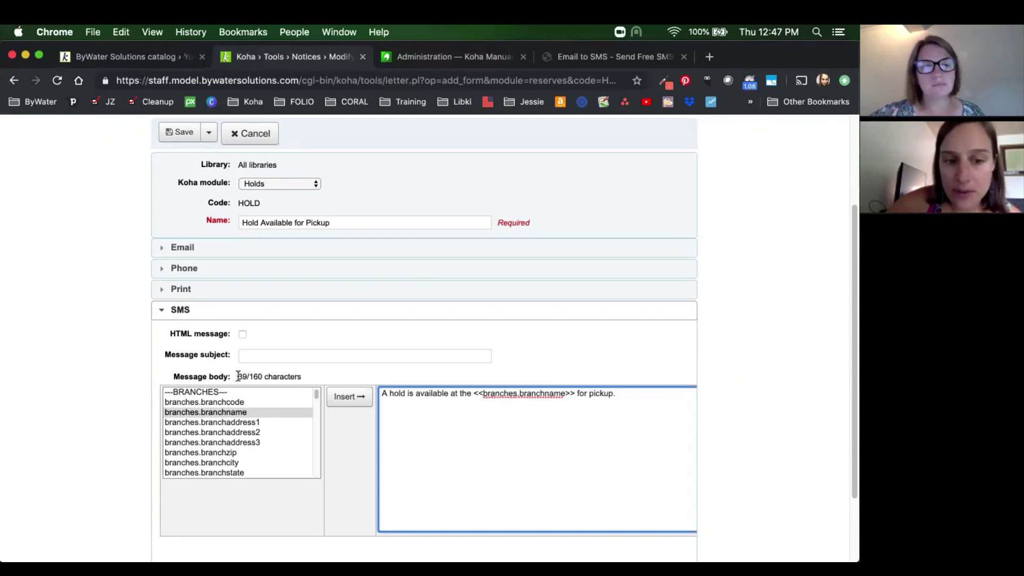
{"action": "left_click_drag", "start_coordinate": [239, 377], "coordinate": [301, 389]}
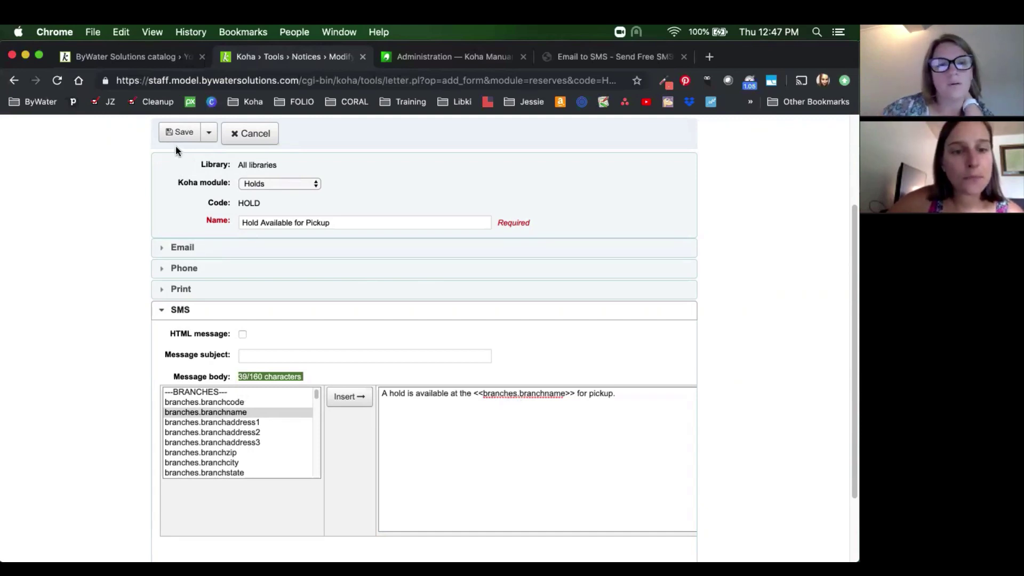
- Give the SMS message the subject 'Hold Pickup' and save the HOLD notice
{"action": "left_click", "coordinate": [258, 356]}
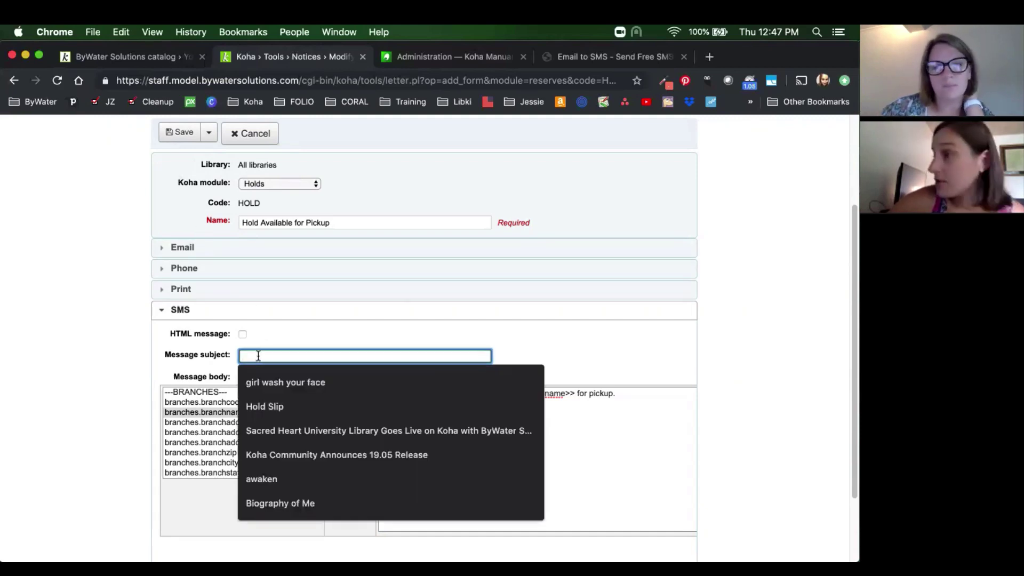
{"action": "type", "text": "Hold Pickup"}
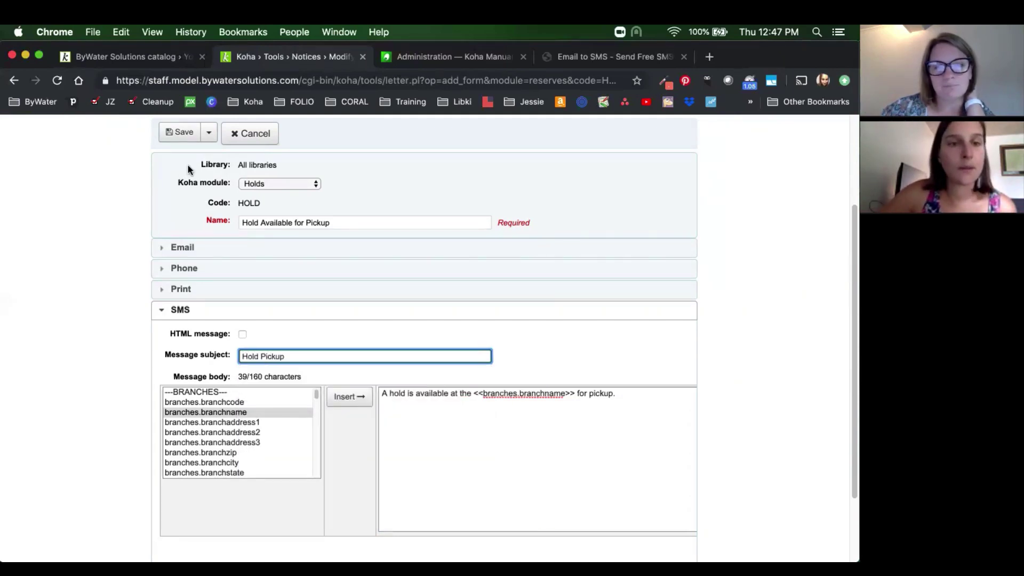
{"action": "left_click", "coordinate": [169, 141]}
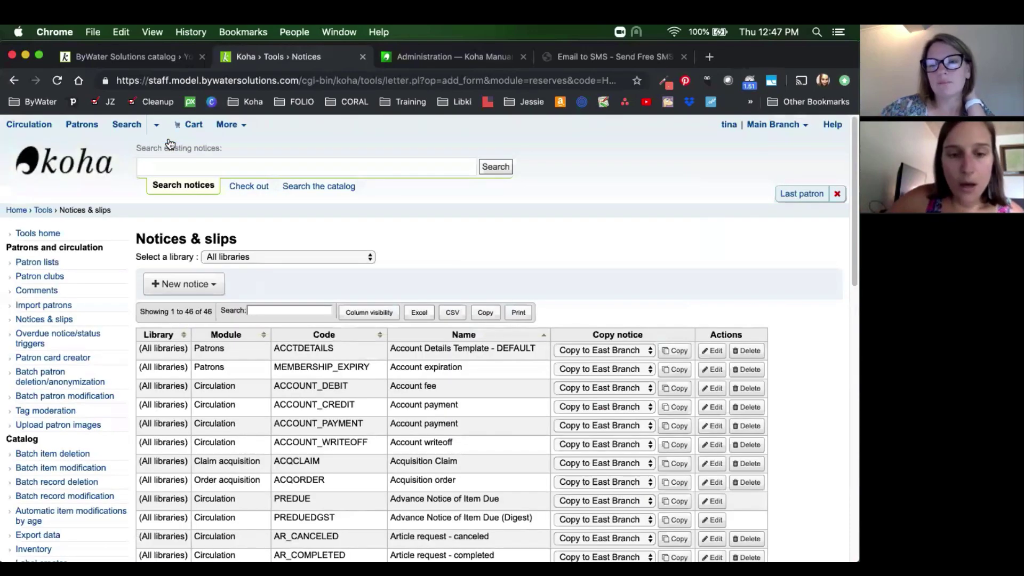
{"action": "scroll", "coordinate": [533, 373], "scroll_direction": "down", "scroll_amount": 6}
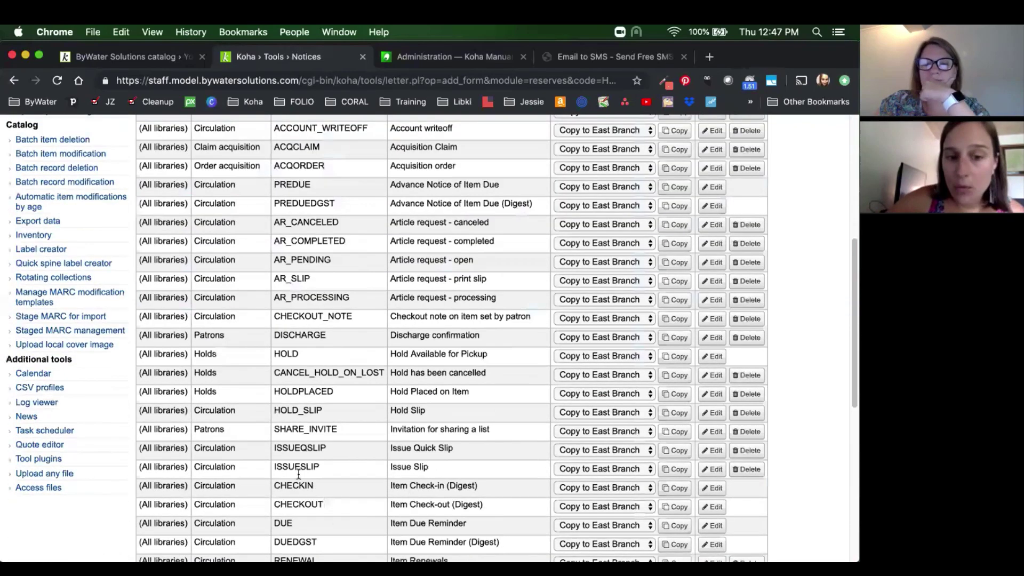
{"action": "scroll", "coordinate": [344, 496], "scroll_direction": "down", "scroll_amount": 2}
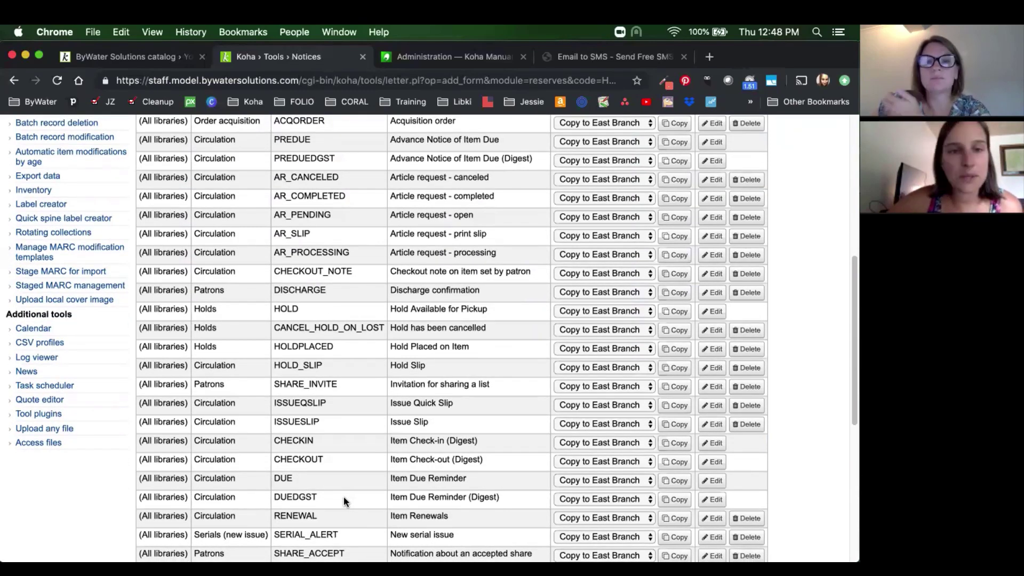
{"action": "scroll", "coordinate": [343, 496], "scroll_direction": "up", "scroll_amount": 7}
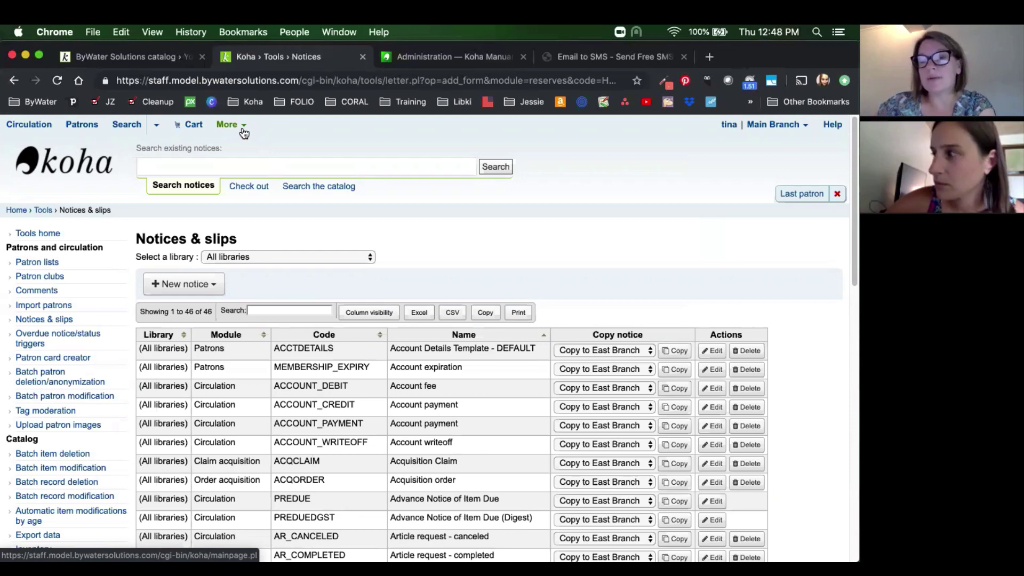
{"action": "left_click", "coordinate": [243, 129]}
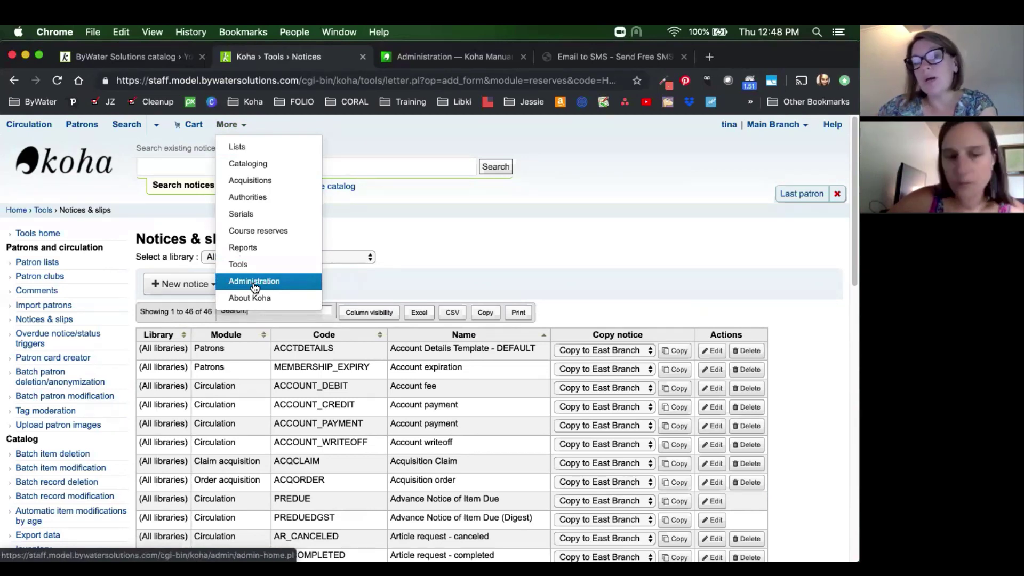
{"action": "left_click", "coordinate": [445, 223]}
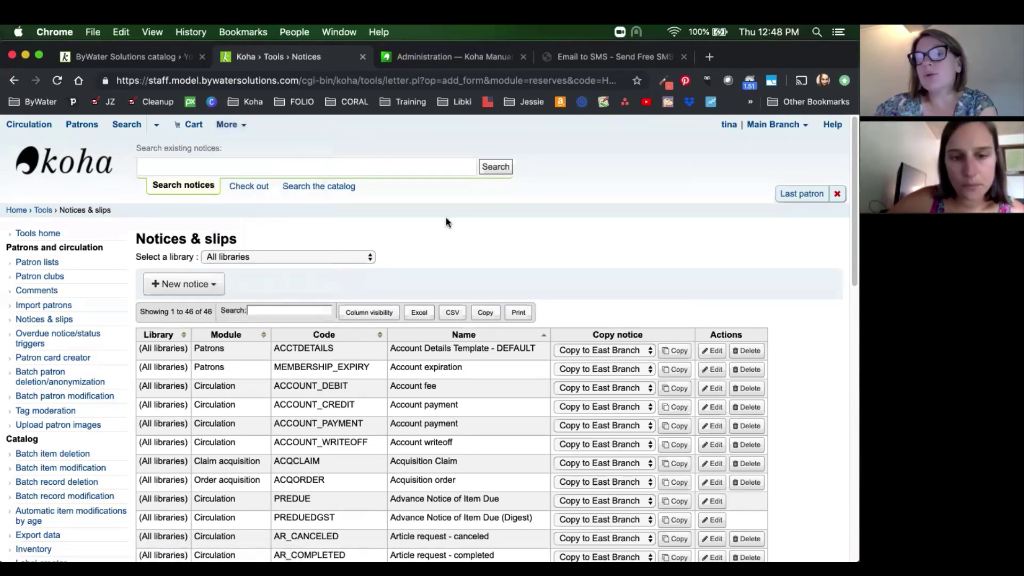
- Open Administration > Patron categories, edit Adult Patron (AP), and scroll to its messaging defaults
{"action": "left_click", "coordinate": [240, 127]}
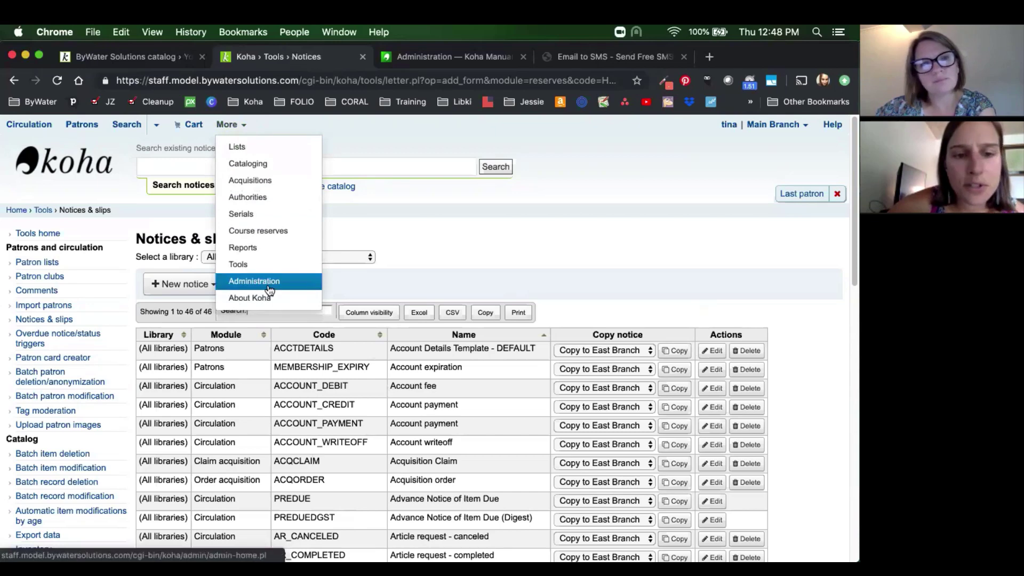
{"action": "left_click", "coordinate": [267, 283]}
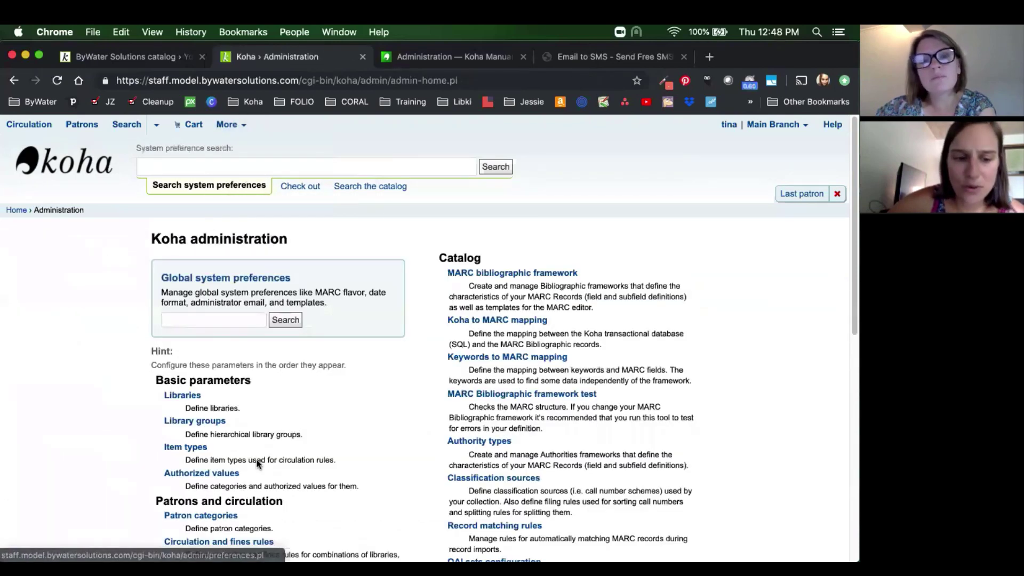
{"action": "scroll", "coordinate": [230, 469], "scroll_direction": "down", "scroll_amount": 1}
{"action": "left_click", "coordinate": [214, 499]}
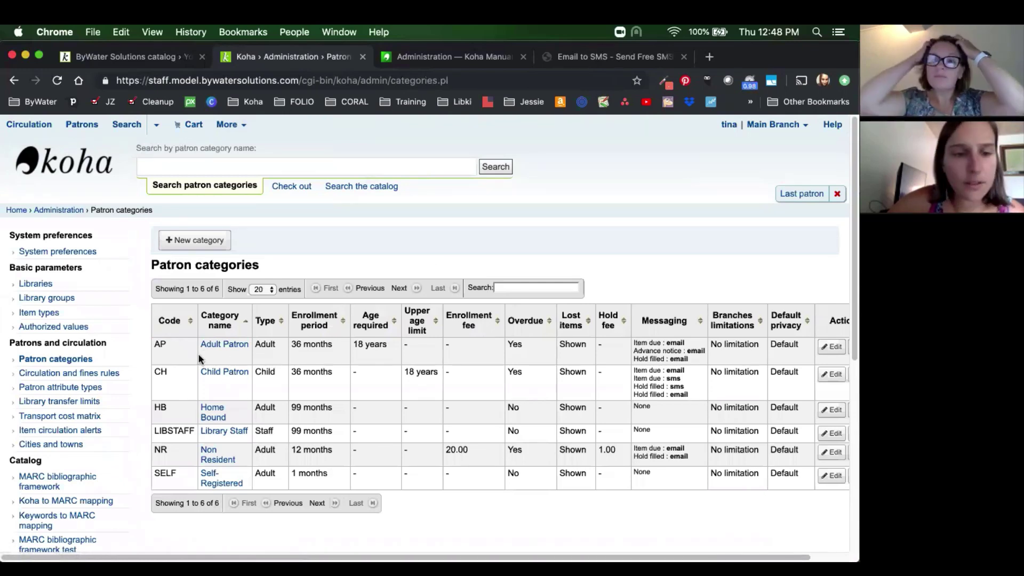
{"action": "left_click", "coordinate": [832, 348]}
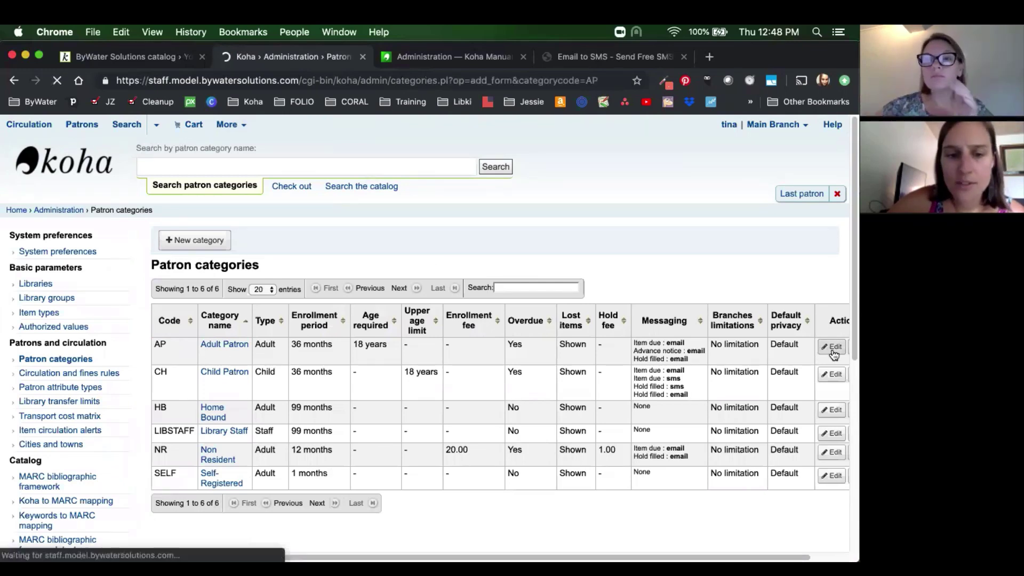
{"action": "scroll", "coordinate": [533, 406], "scroll_direction": "down", "scroll_amount": 10}
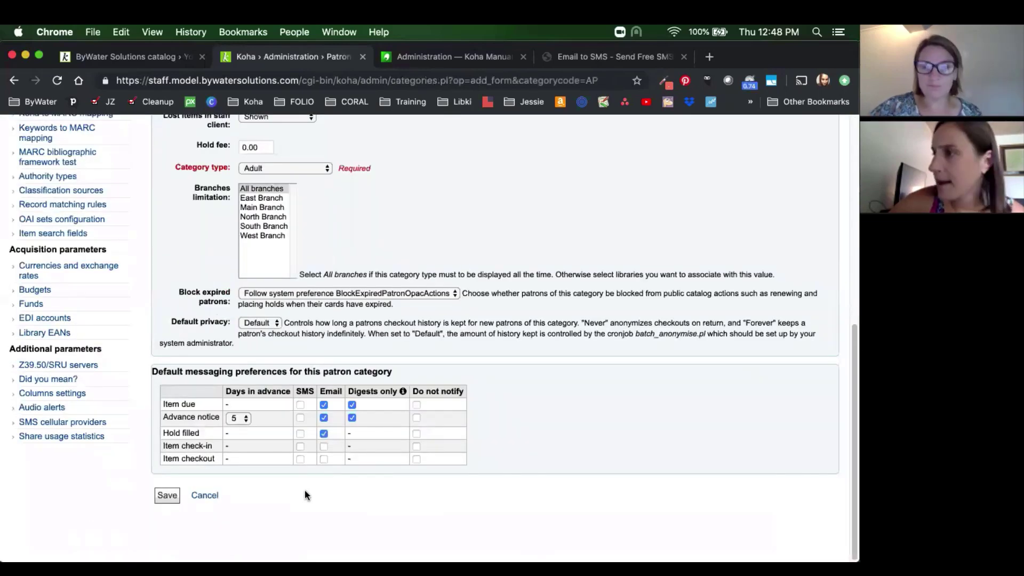